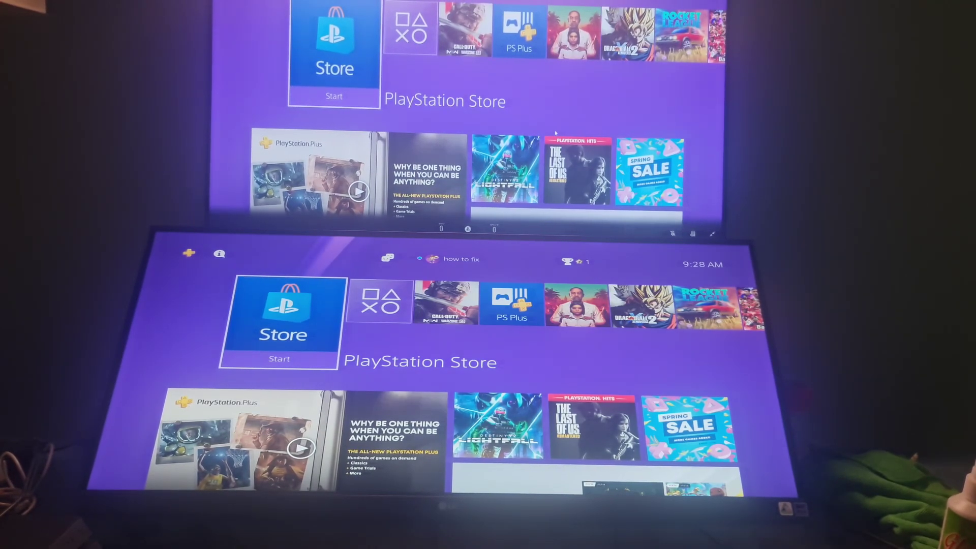
Launch Call of Duty: Modern Warfare II from the PS4 home screen's game row
key("Right")
key("Right")
key("Right")
key("Right")
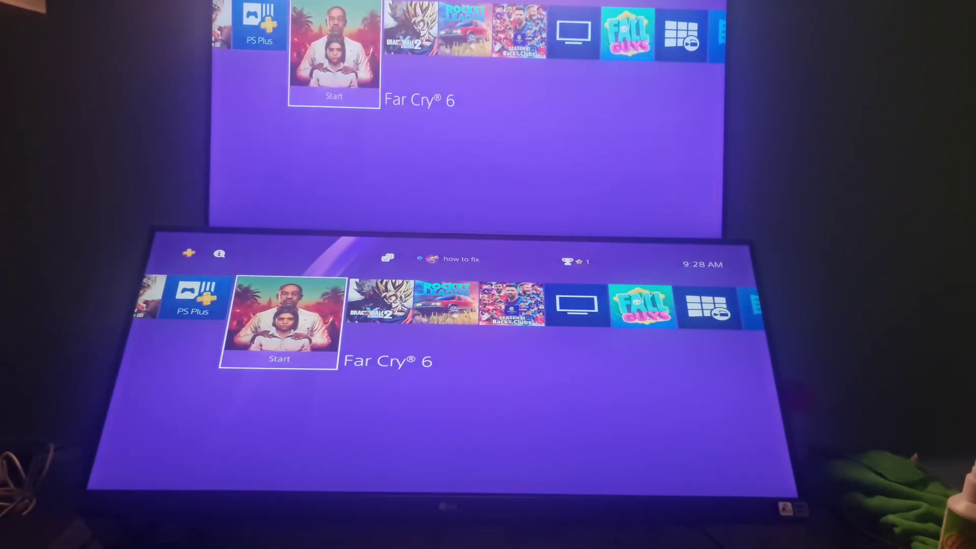
key("Right")
key("Right")
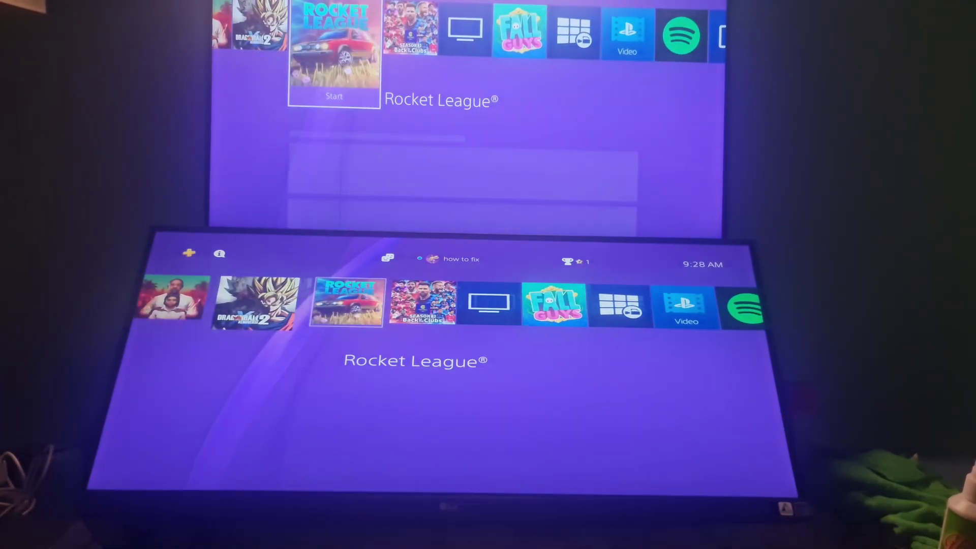
key("Left")
key("Left")
key("Left")
key("Left")
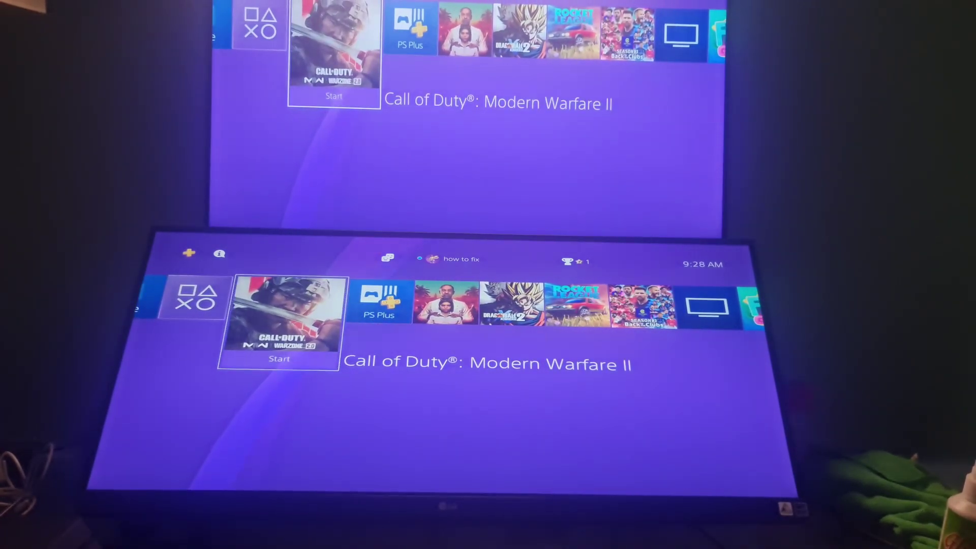
key("Return")
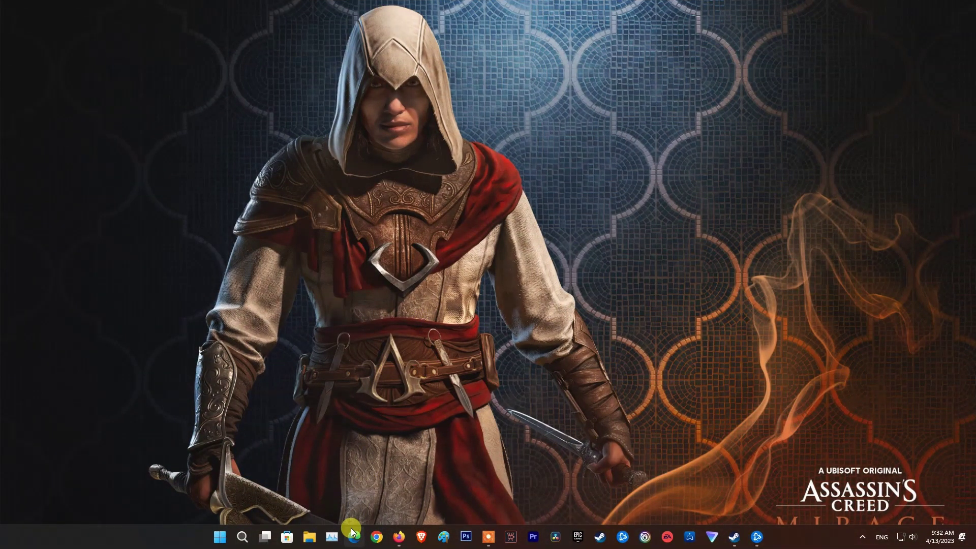
Load the Remote Play on PC and Mac support page in Edge
left_click(354, 536)
type("https://www.playstation.com/en-us/support/games/playstation-remote-play-on-pc-and-mac/")
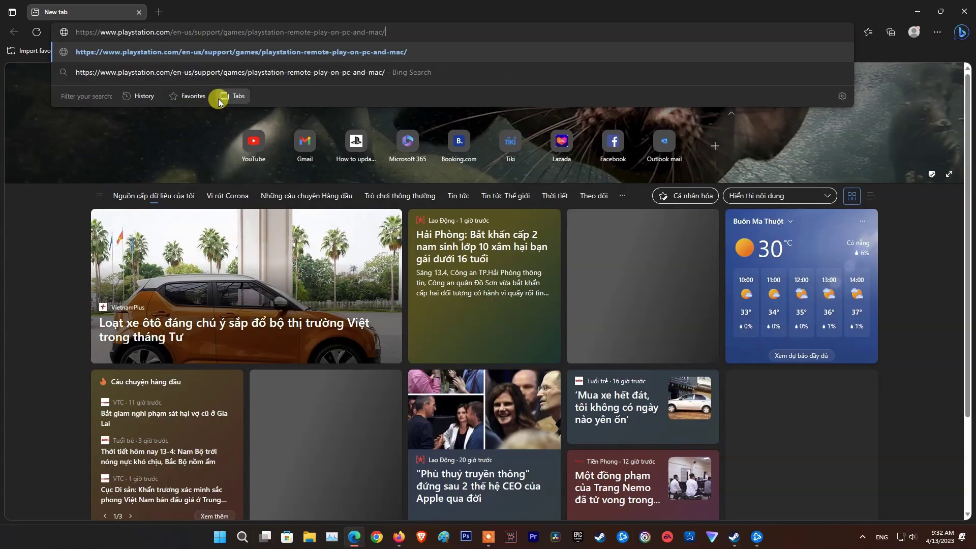
key("Return")
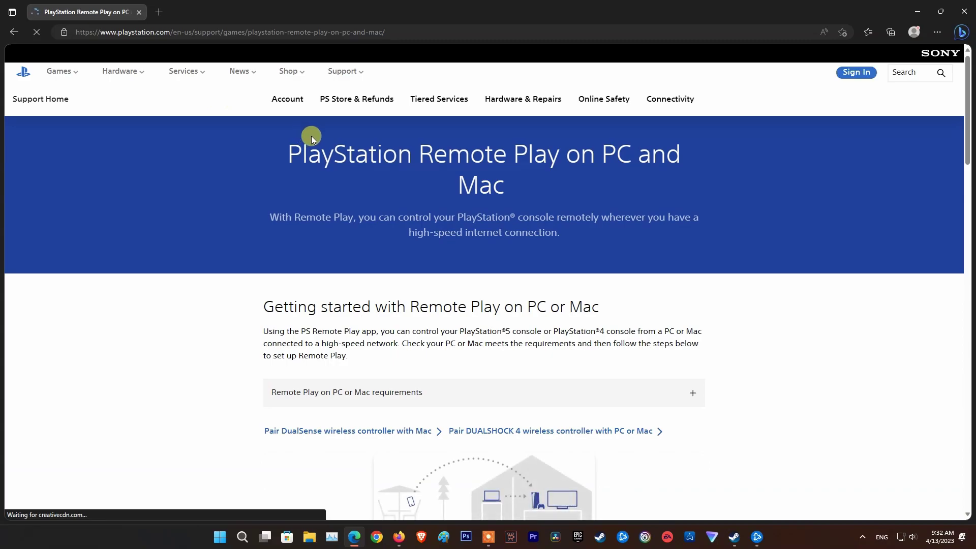
left_click_drag(288, 154, 508, 188)
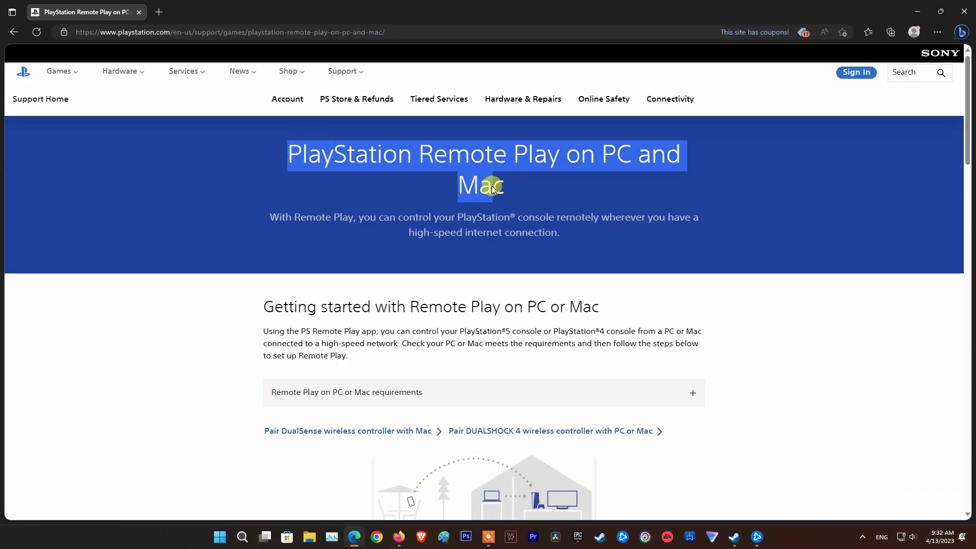
left_click(171, 333)
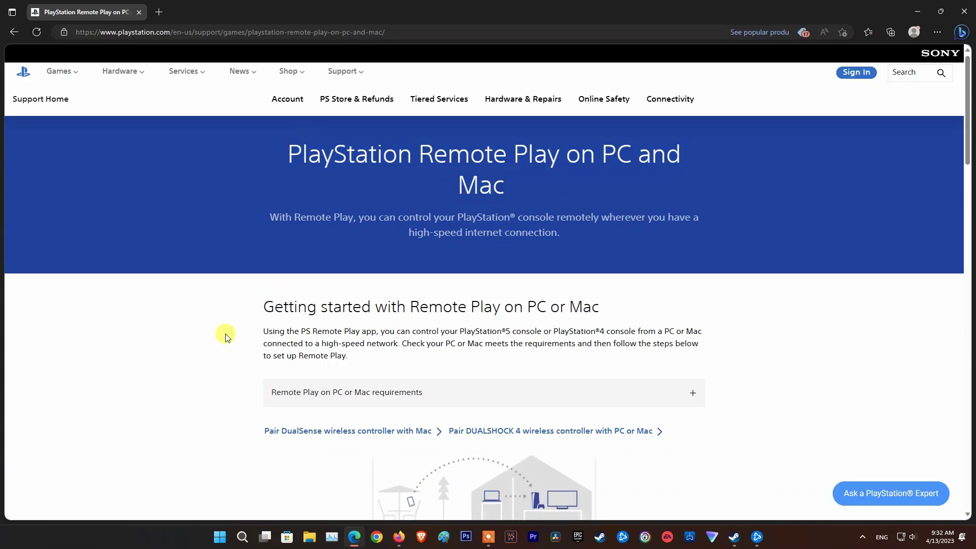
scroll(219, 338, "down", 2)
scroll(221, 340, "down", 3)
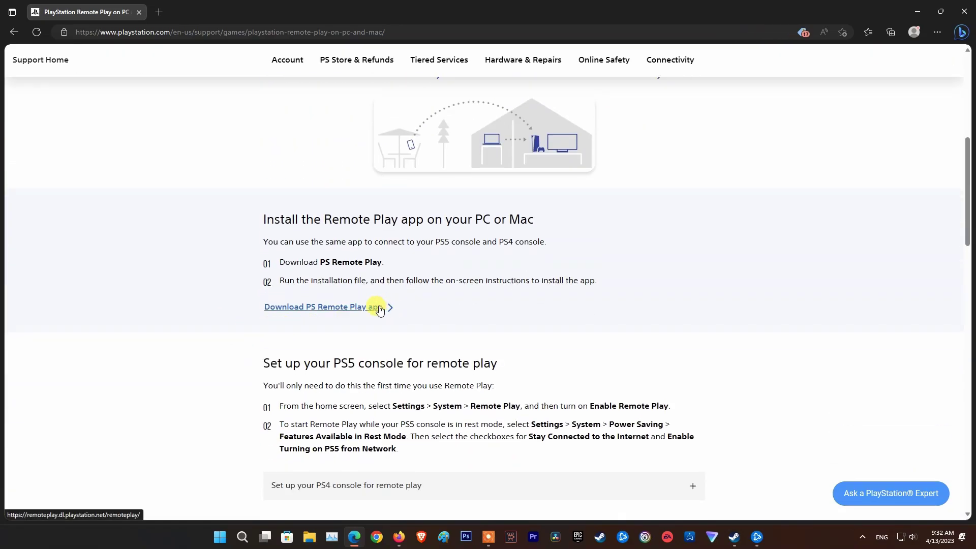
Accept the license agreement and download RemotePlayInstaller.exe for PS4 on Windows PC
left_click(220, 13)
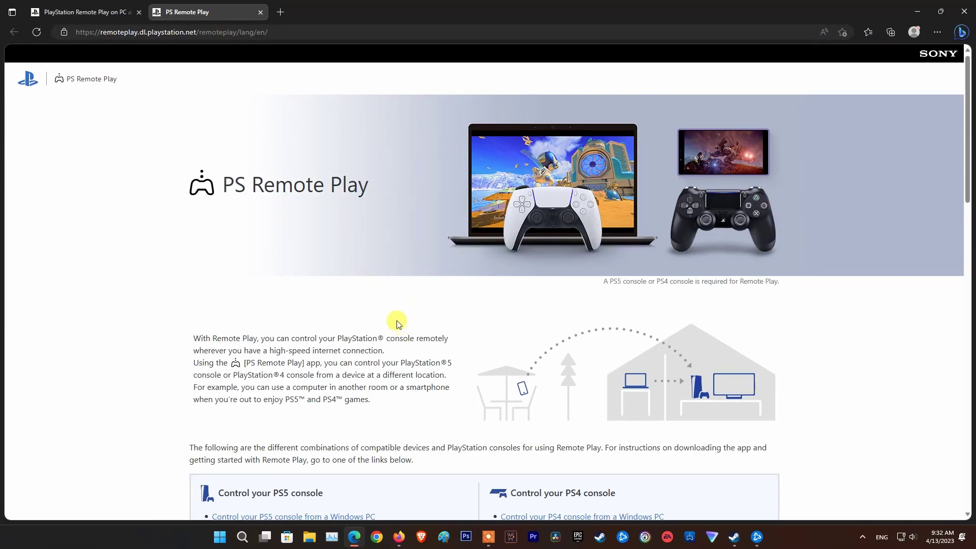
scroll(393, 334, "down", 3)
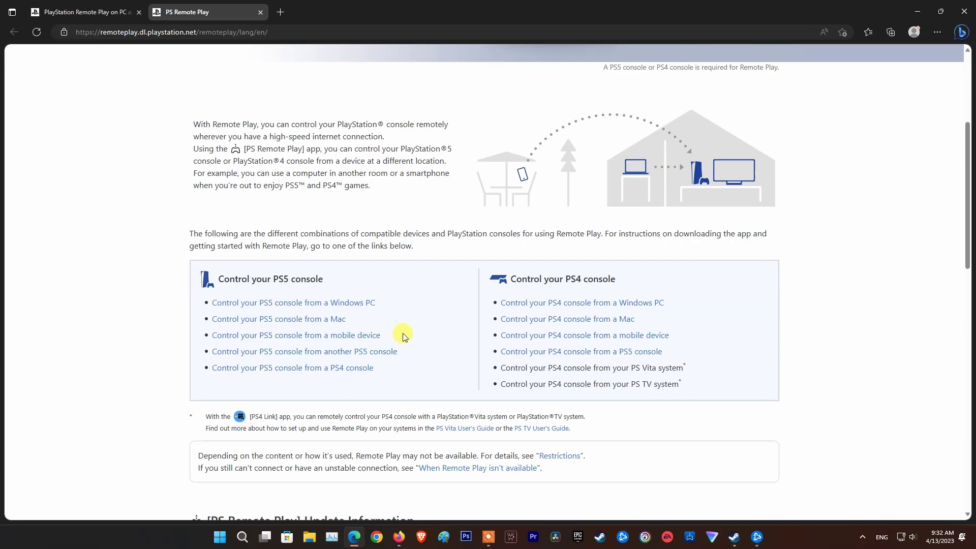
left_click(589, 304)
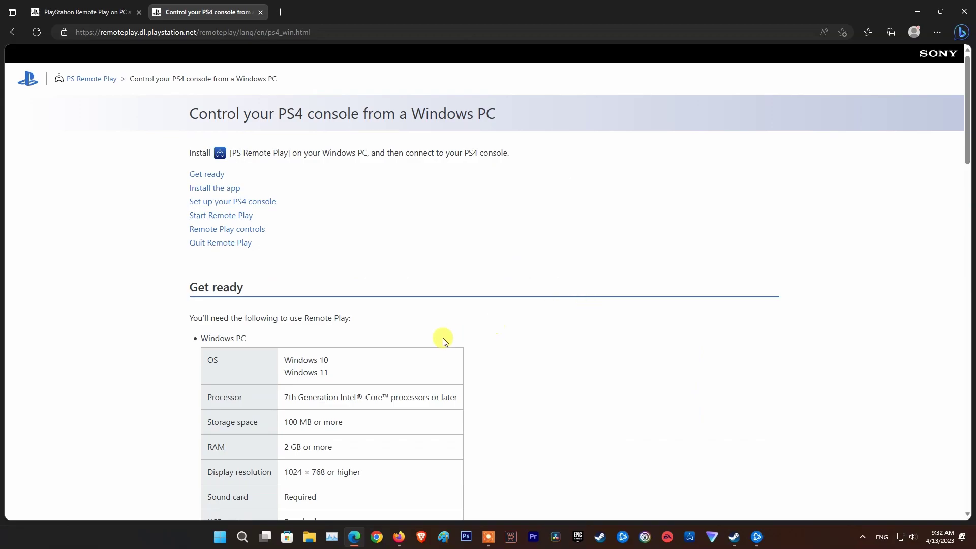
scroll(409, 354, "down", 2)
scroll(408, 352, "down", 2)
scroll(405, 351, "down", 3)
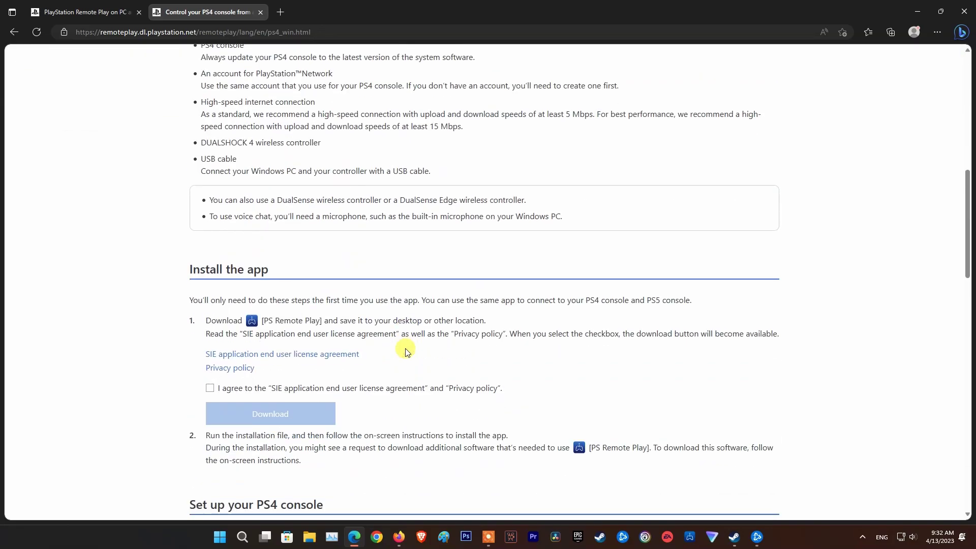
left_click(209, 389)
left_click(305, 412)
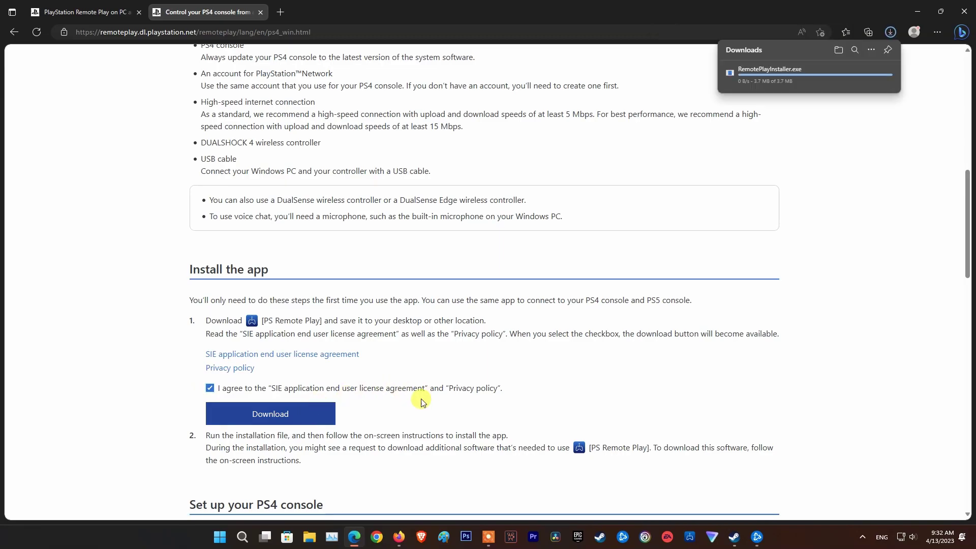
left_click(111, 15)
scroll(664, 251, "up", 2)
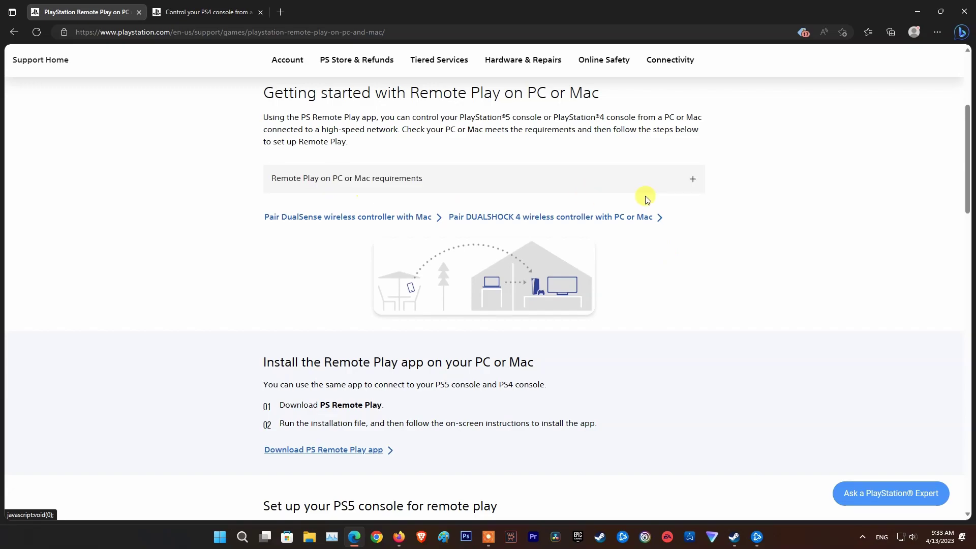
Expand and review the Windows, Mac and console requirements for Remote Play
left_click(691, 183)
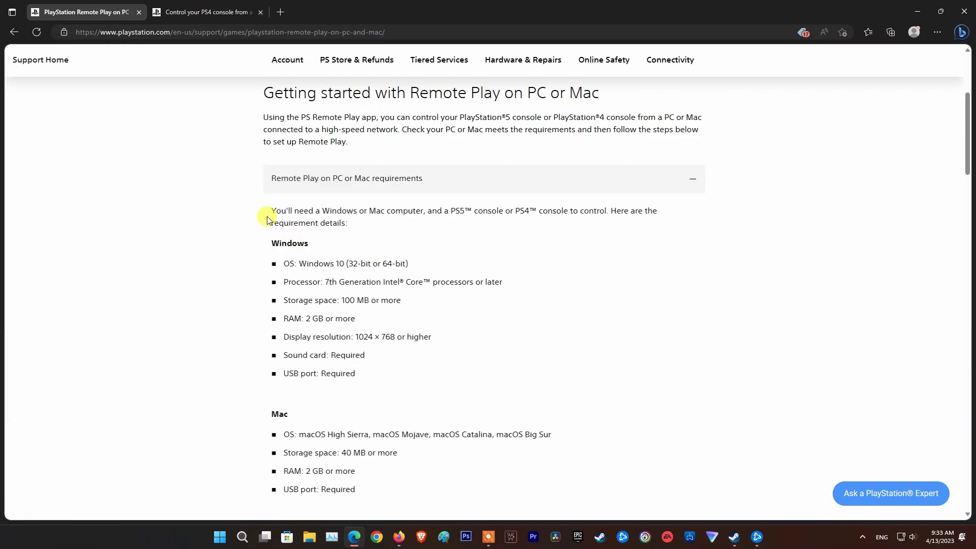
left_click_drag(299, 224, 580, 447)
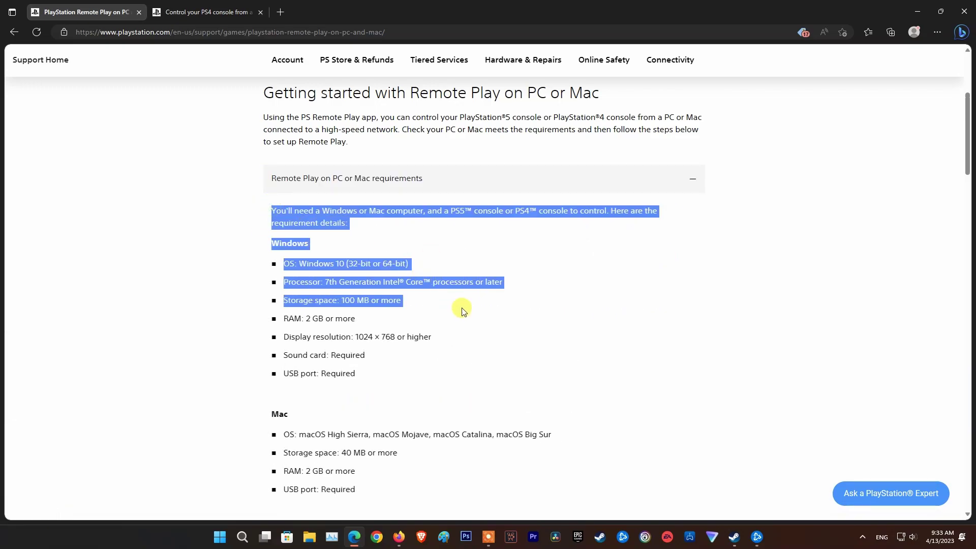
scroll(580, 446, "down", 1)
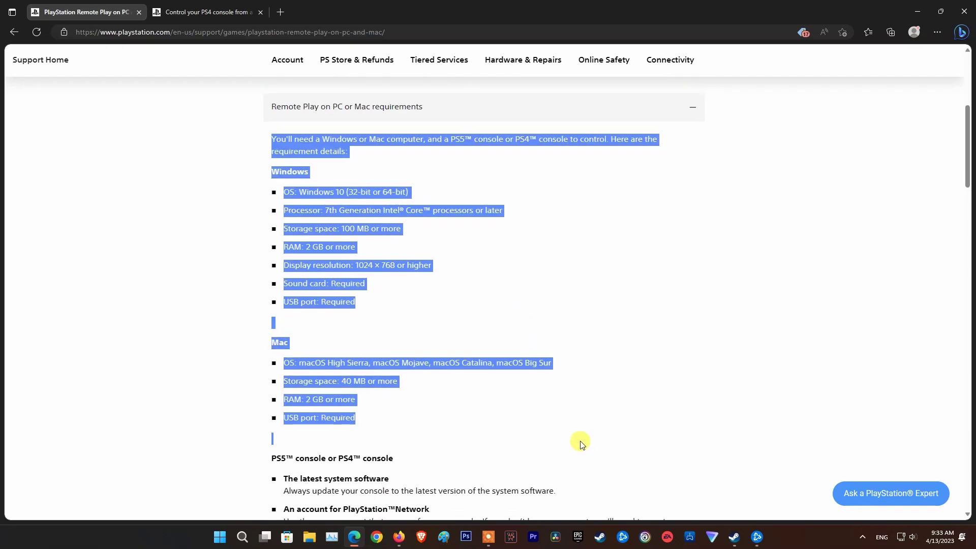
scroll(580, 450, "down", 1)
scroll(580, 452, "down", 1)
left_click_drag(580, 447, 745, 440)
scroll(580, 452, "down", 1)
scroll(579, 452, "down", 1)
left_click(743, 414)
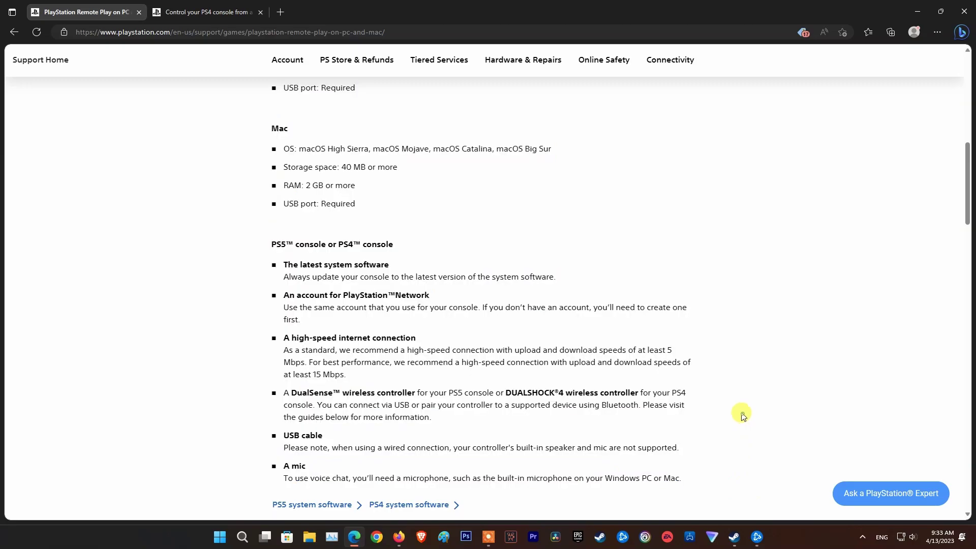
scroll(686, 373, "up", 1)
scroll(687, 373, "up", 2)
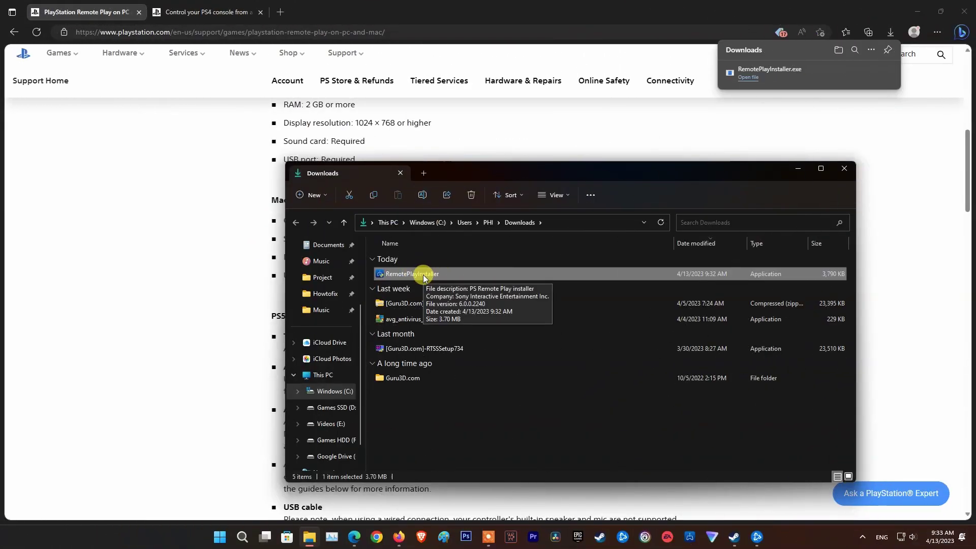
Run RemotePlayInstaller, keeping the default language and install folder
right_click(424, 278)
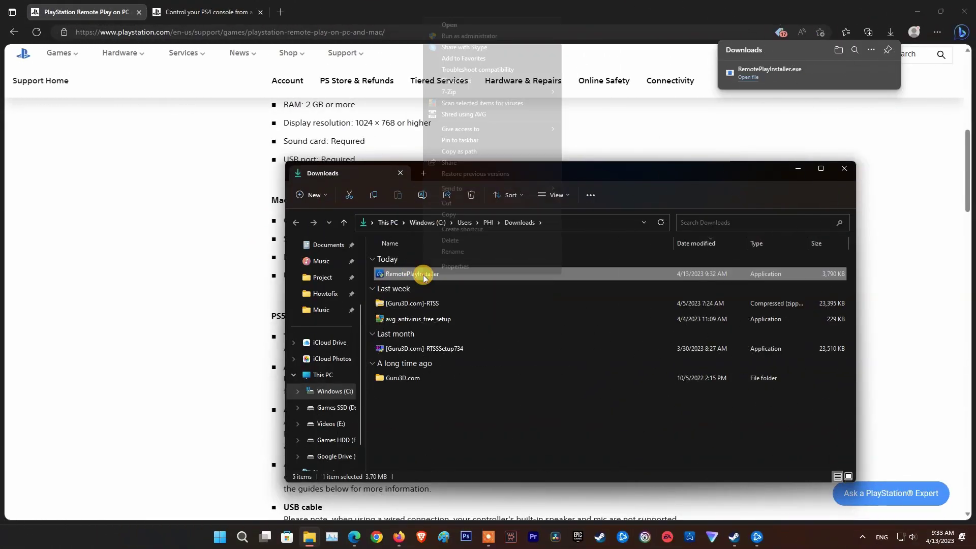
left_click(459, 27)
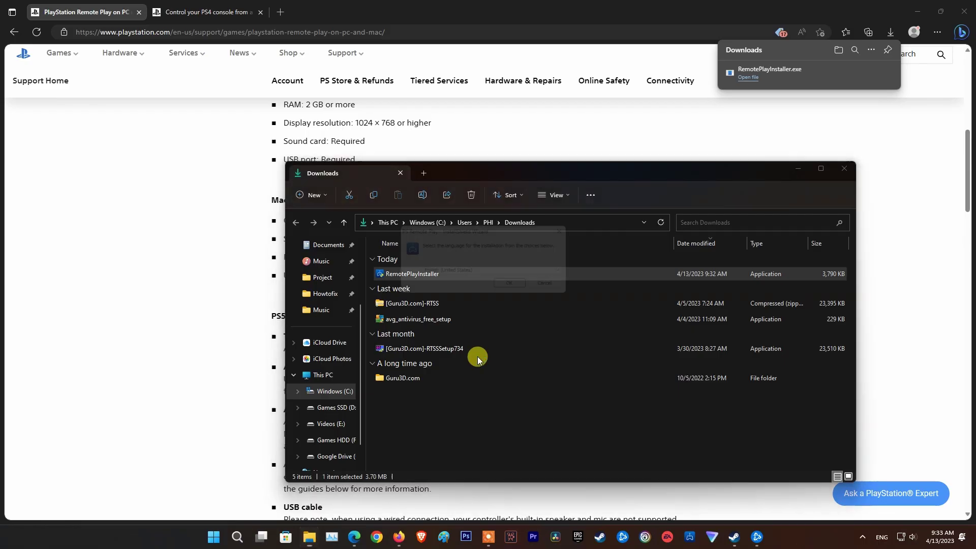
left_click(509, 289)
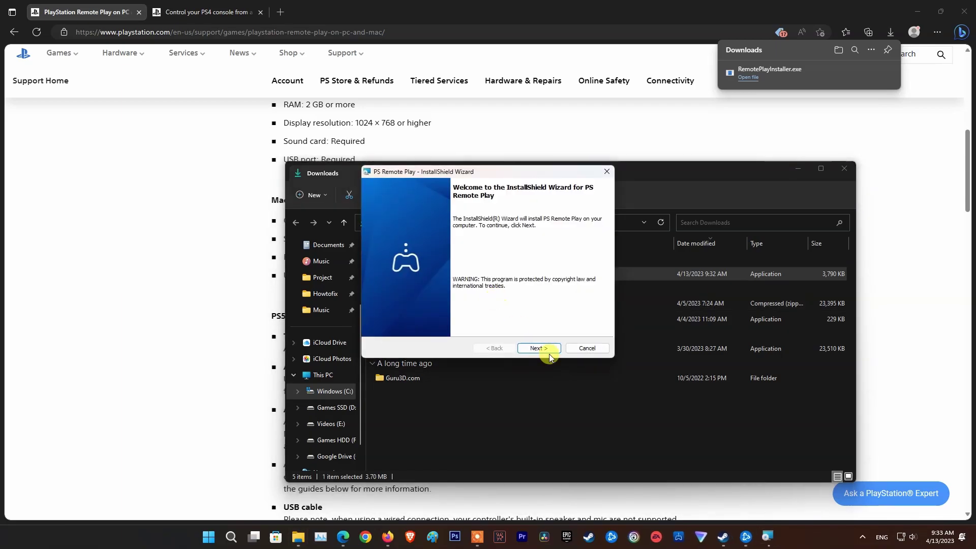
left_click(545, 349)
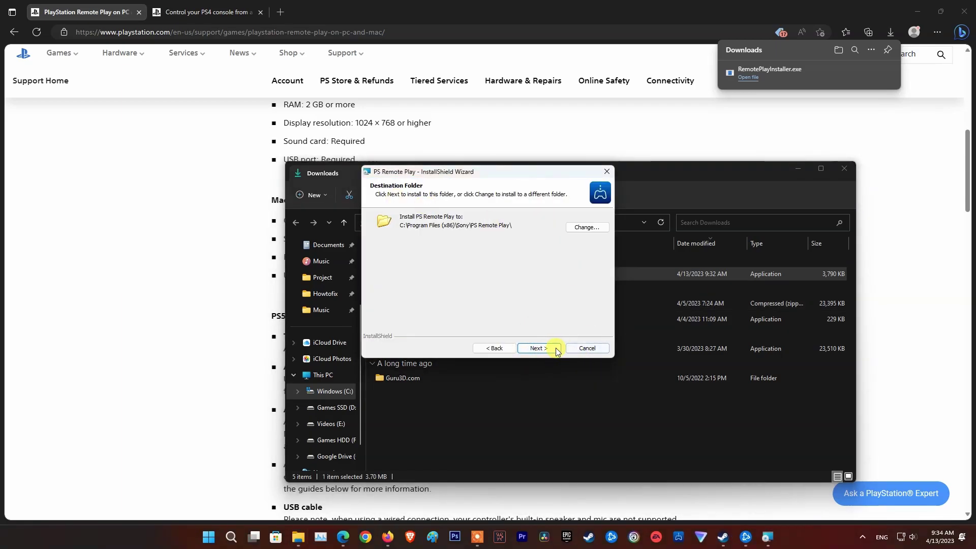
left_click(556, 349)
left_click(553, 348)
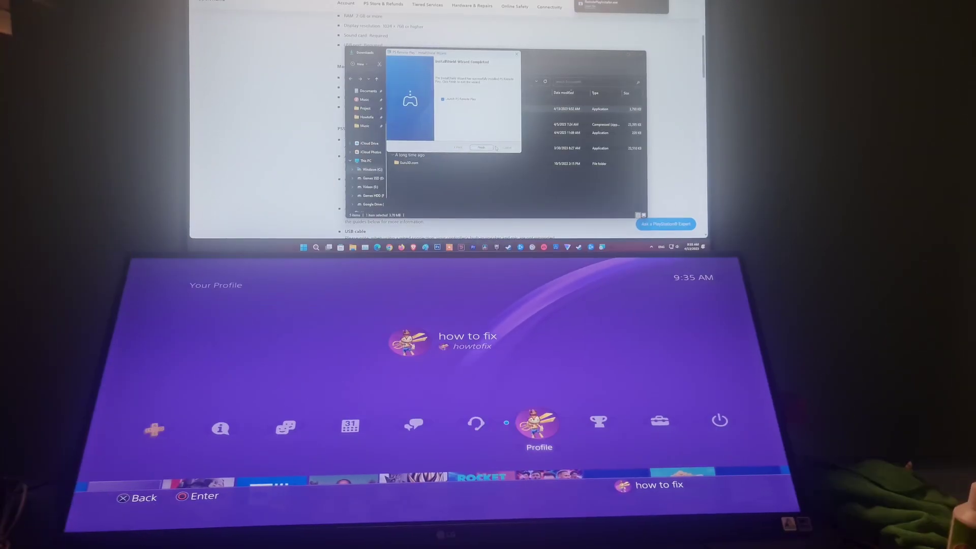
Turn on Enable Remote Play in Settings > Remote Play Connection Settings
key("Right")
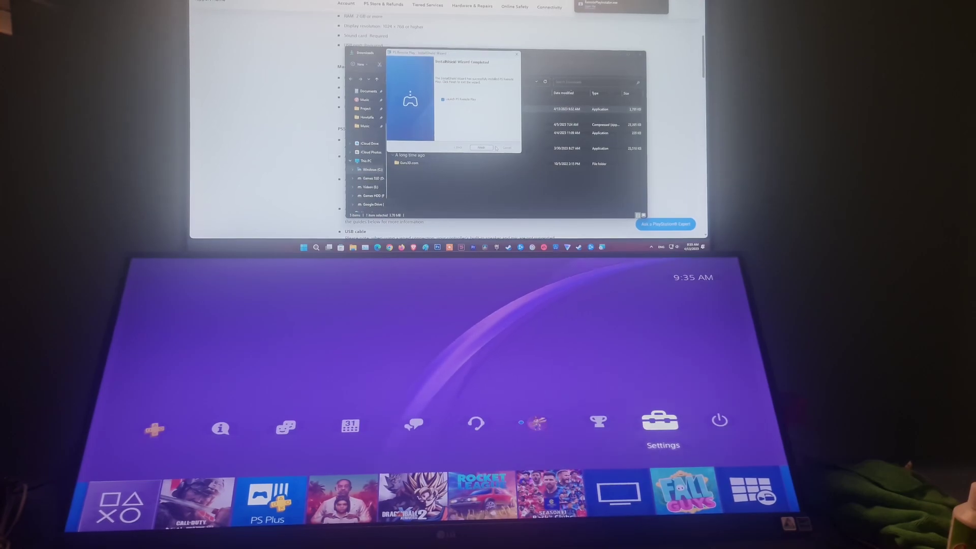
key("Return")
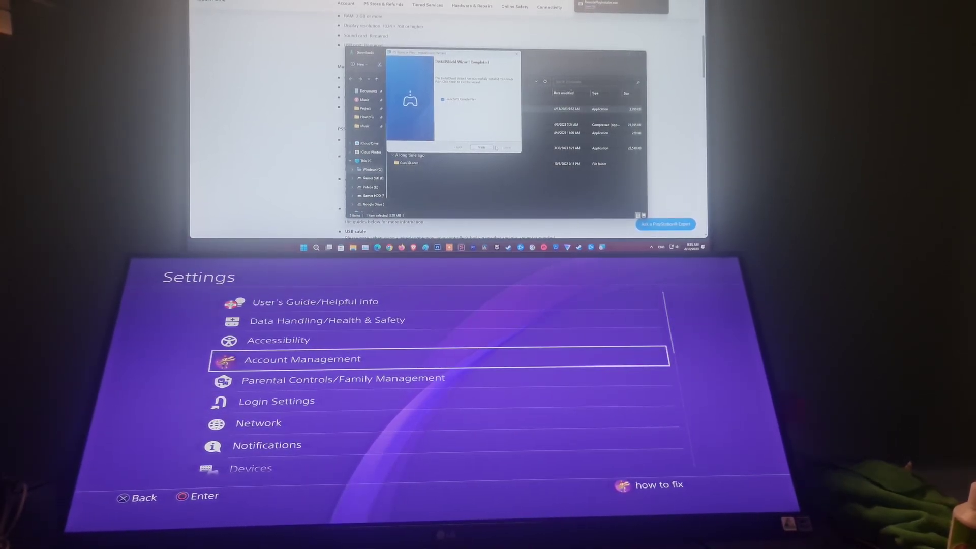
key("Down")
key("Down")
key("Down")
key("Down")
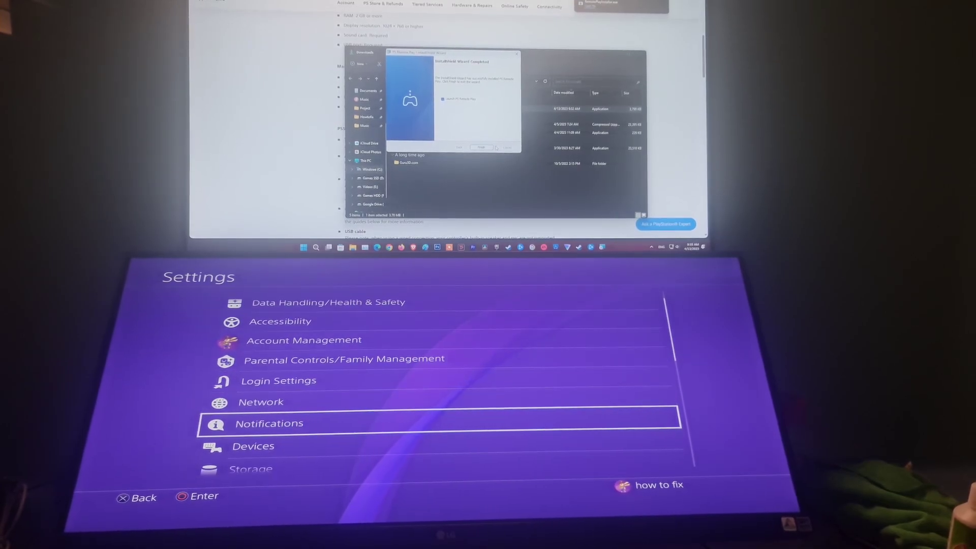
key("Down")
key("Down")
key("Down")
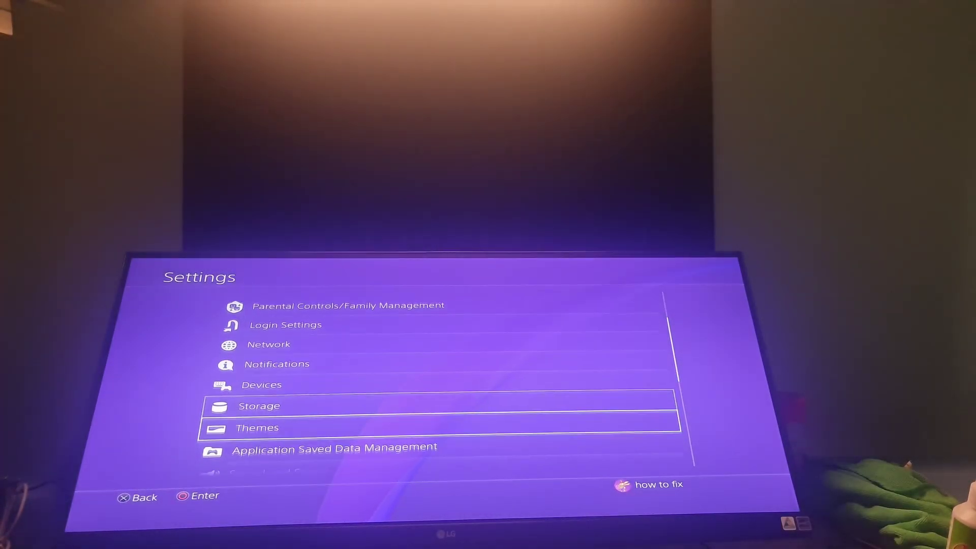
key("Down")
key("Down")
key("Down")
key("Down")
key("Down")
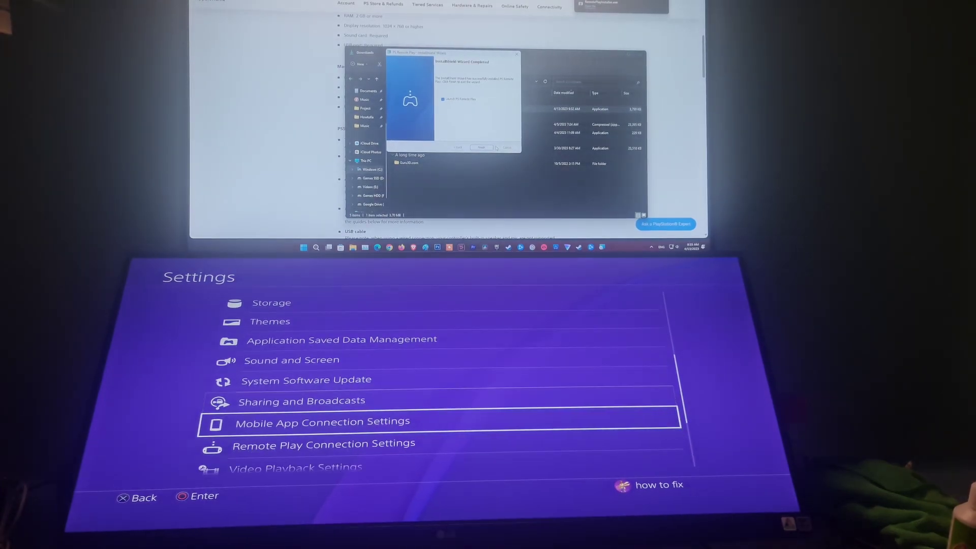
key("Down")
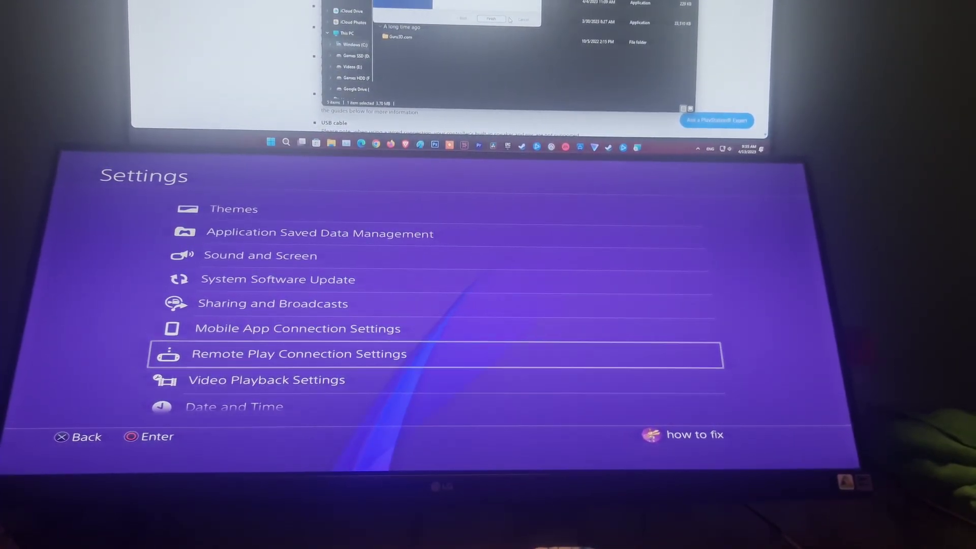
key("Return")
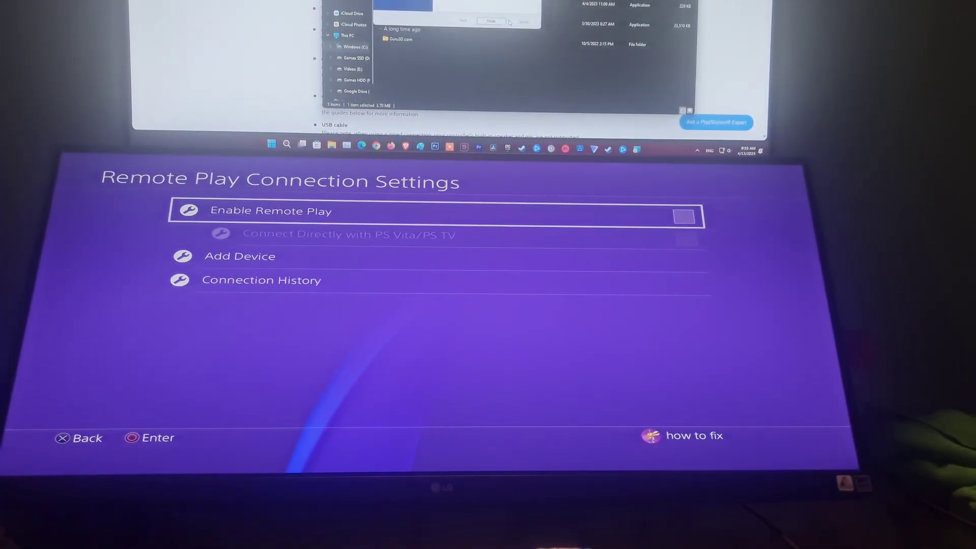
key("Return")
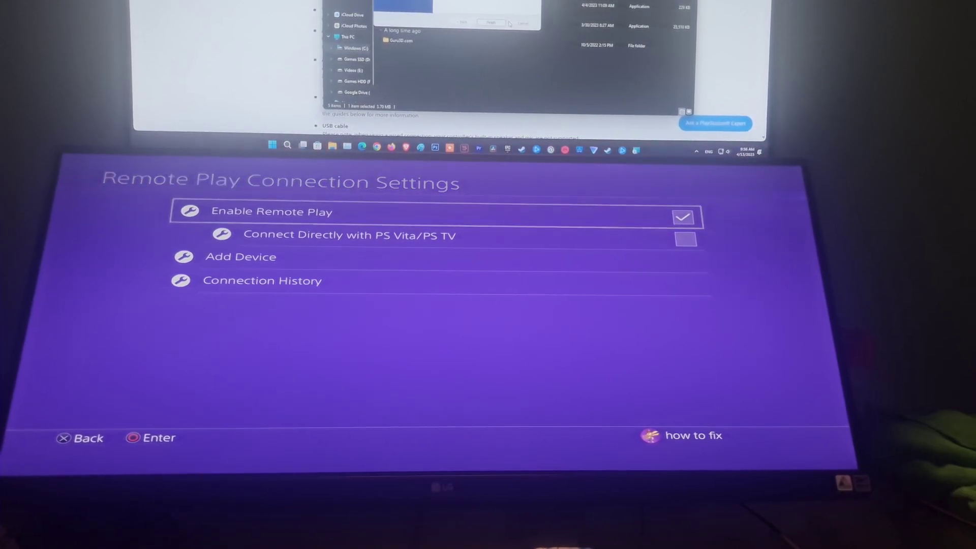
Activate this console as the primary PS4 under Account Management
key("Escape")
key("Up")
key("Up")
key("Up")
key("Up")
key("Up")
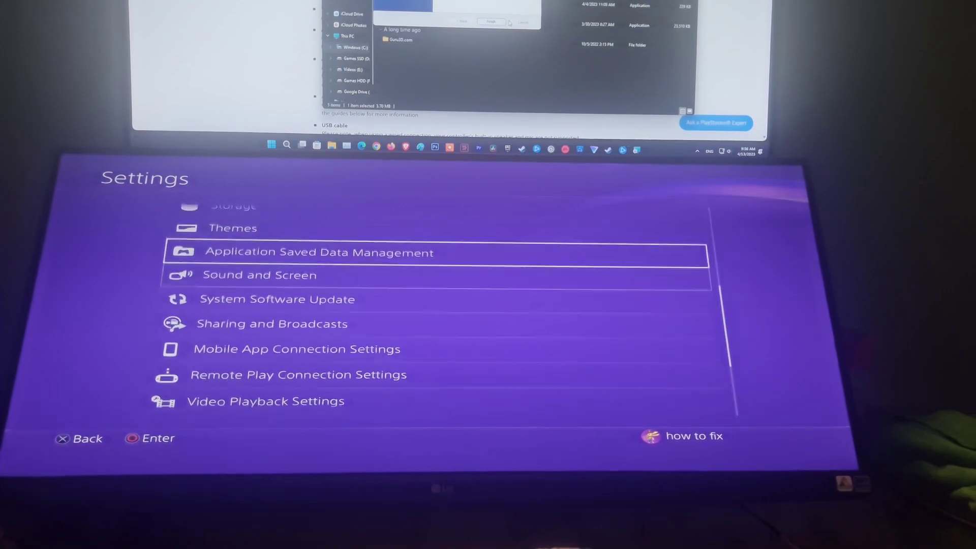
key("Up")
key("Up")
key("Up")
key("Up")
key("Up")
key("Up")
key("Up")
key("Up")
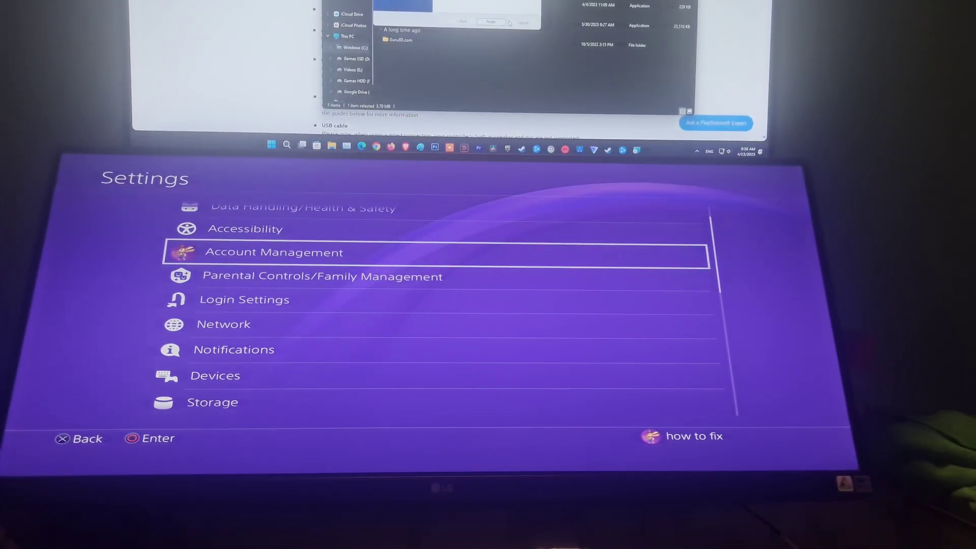
key("Return")
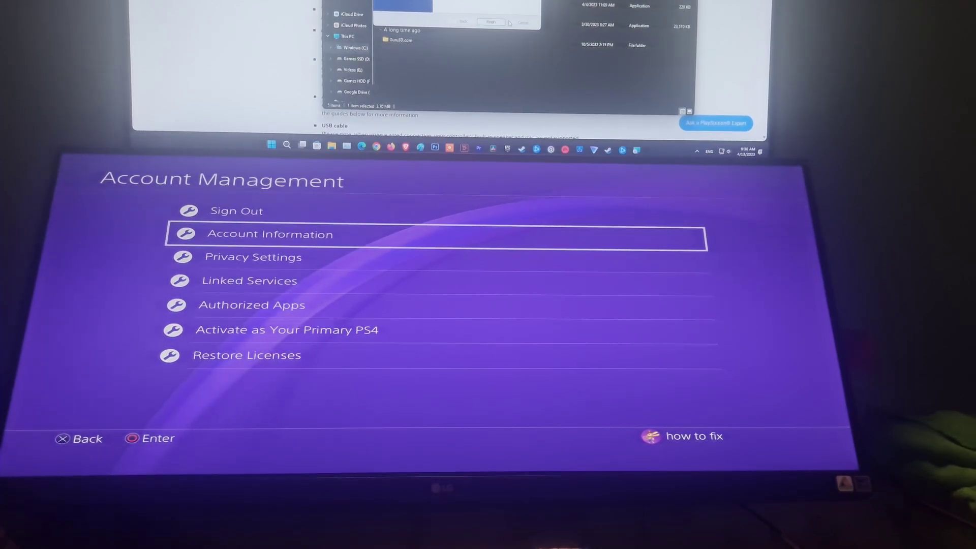
key("Down")
key("Down")
key("Down")
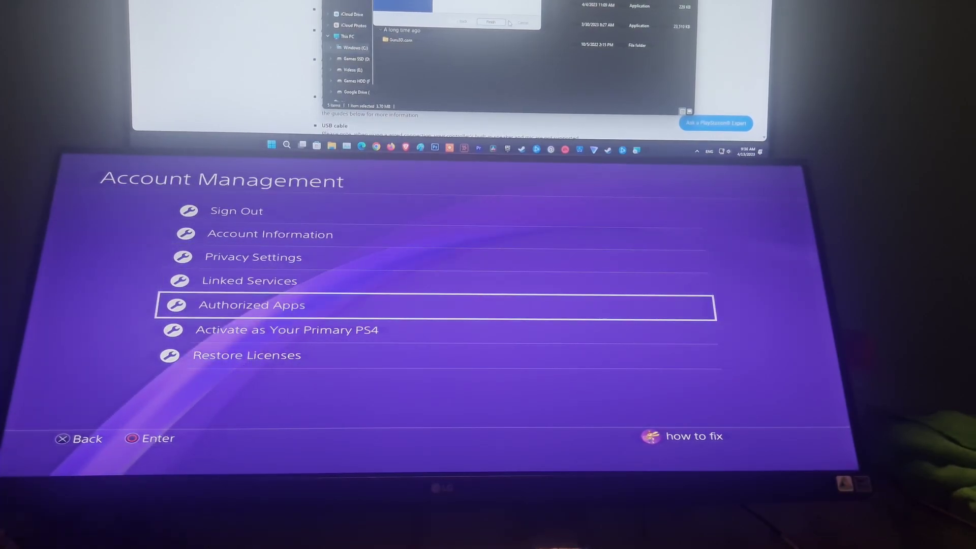
key("Down")
key("Return")
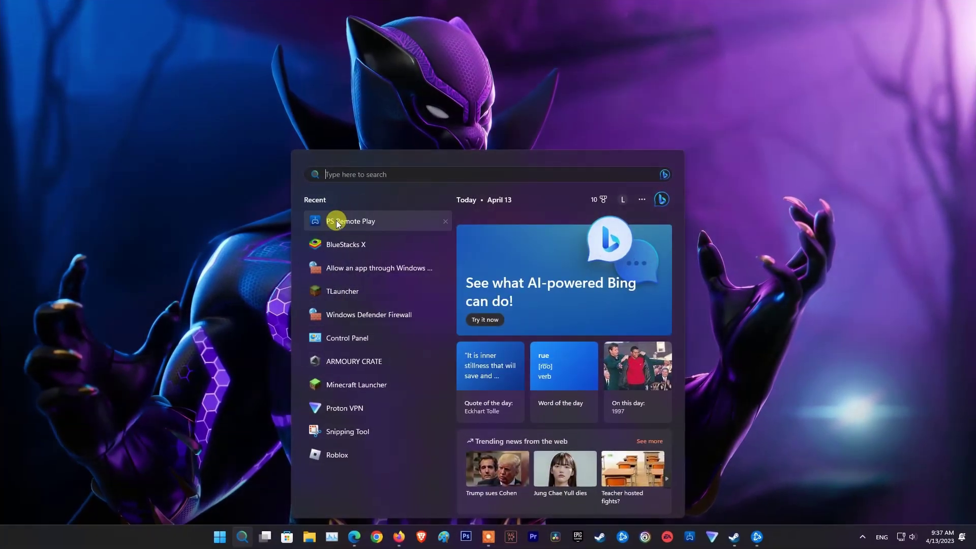
Launch PS Remote Play and sign in to PSN with the Sign-In ID and password
left_click(336, 220)
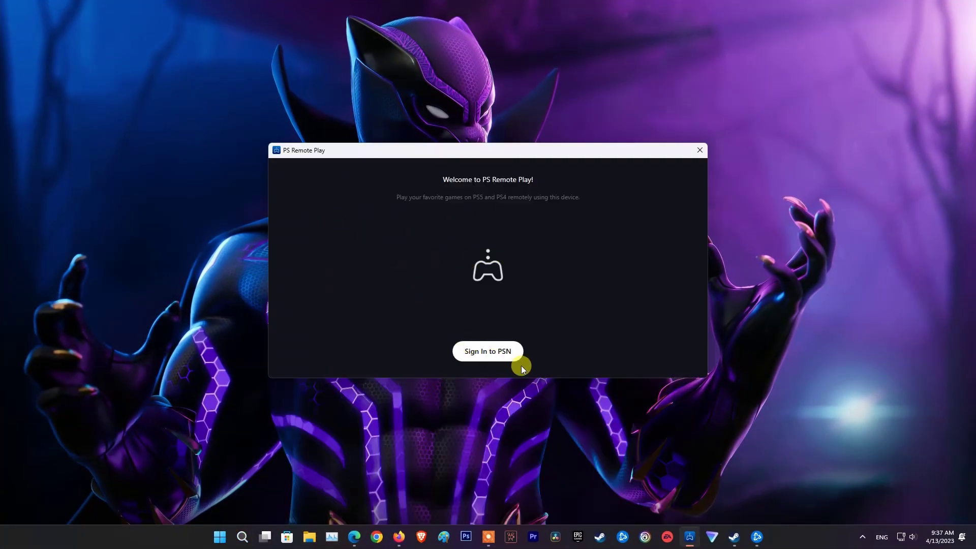
left_click(497, 353)
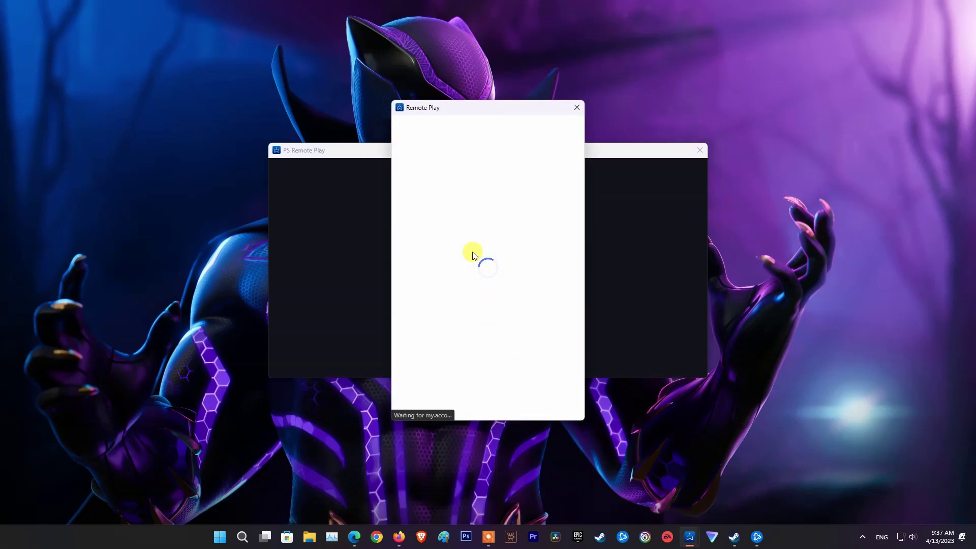
left_click(464, 233)
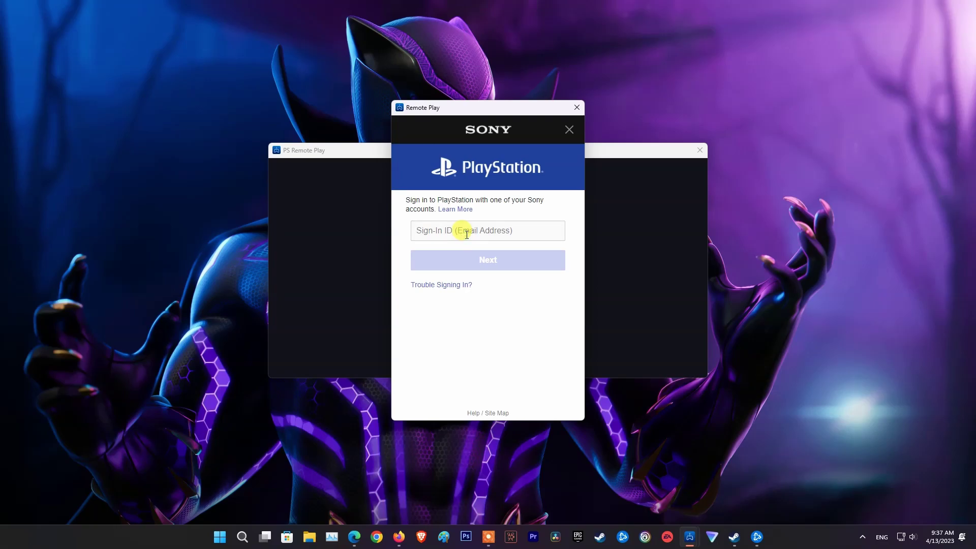
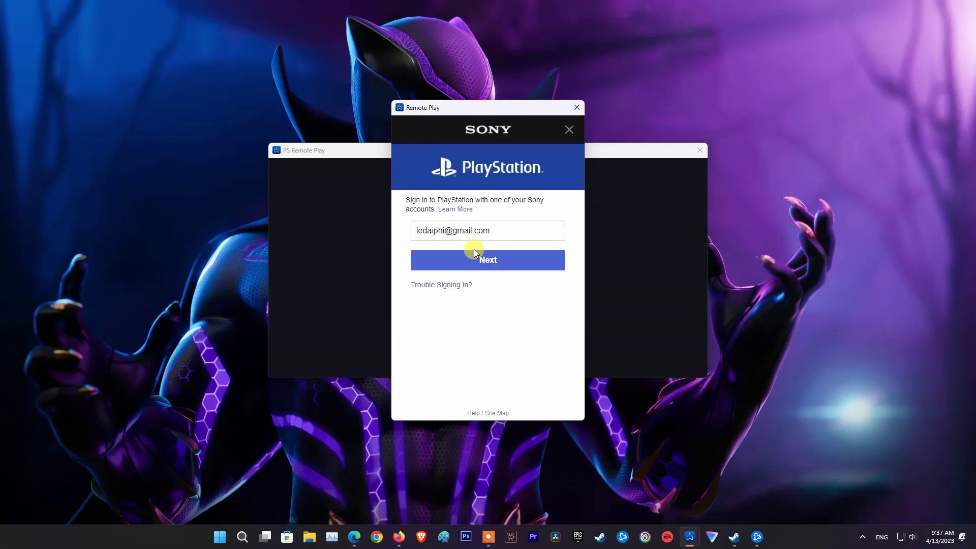
left_click(474, 253)
left_click(470, 250)
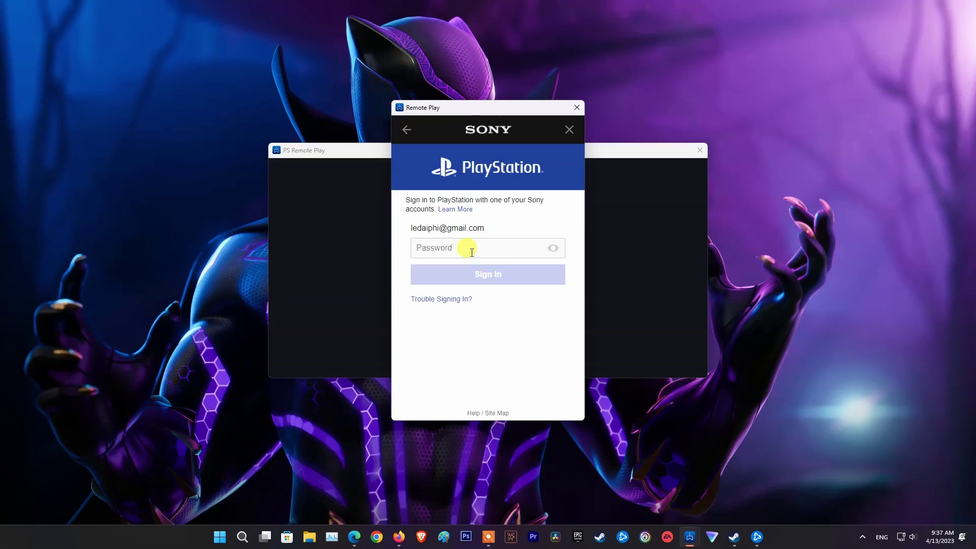
type("•")
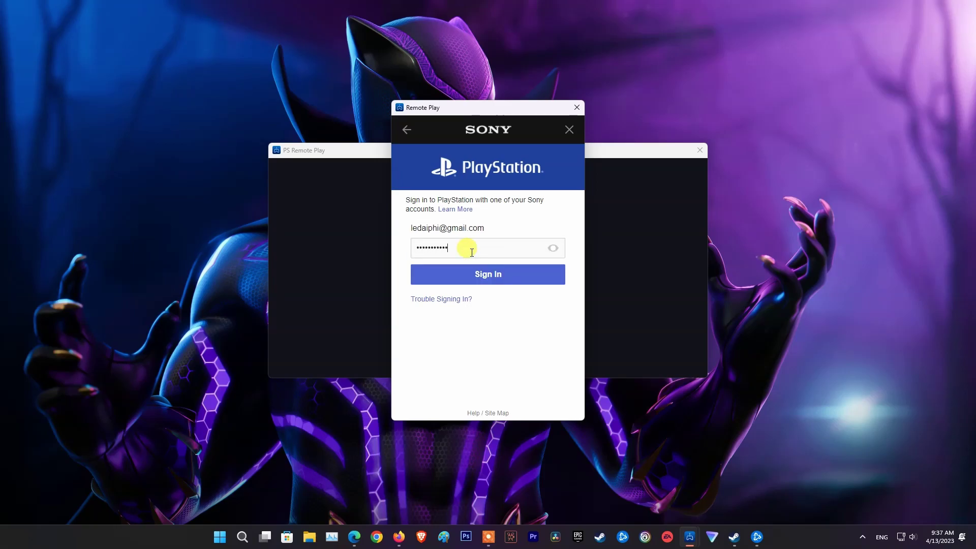
left_click(480, 271)
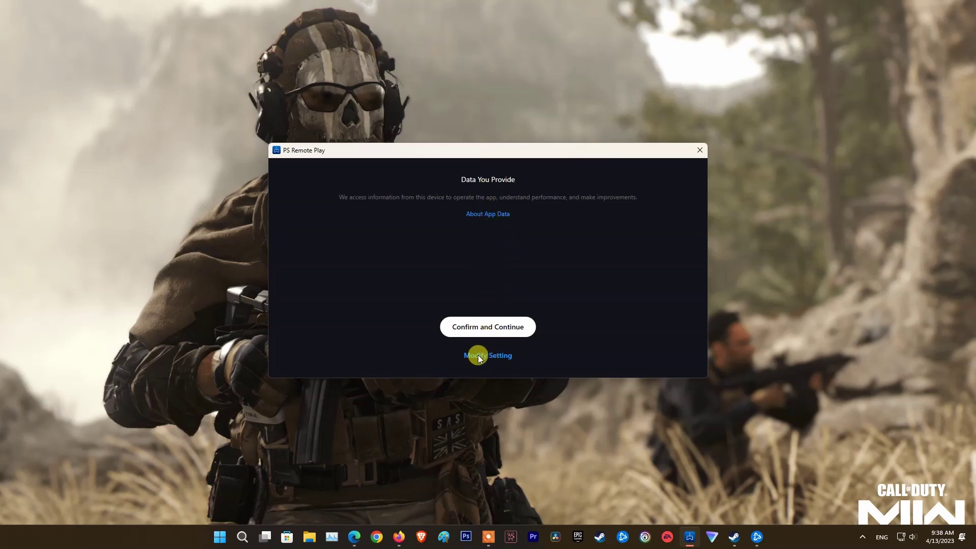
Skip data-sharing changes and keep Video Quality at 720p resolution and Standard frame rate
left_click(506, 358)
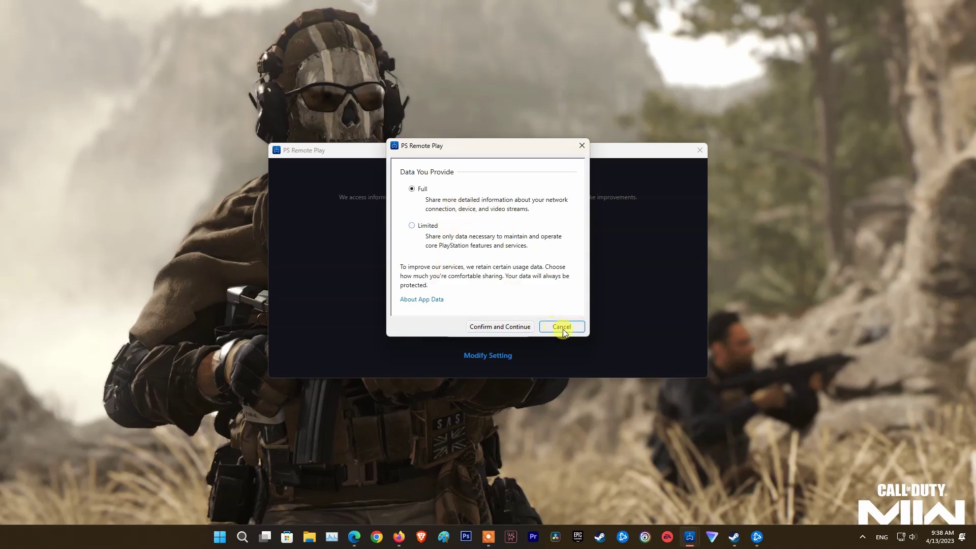
left_click(517, 328)
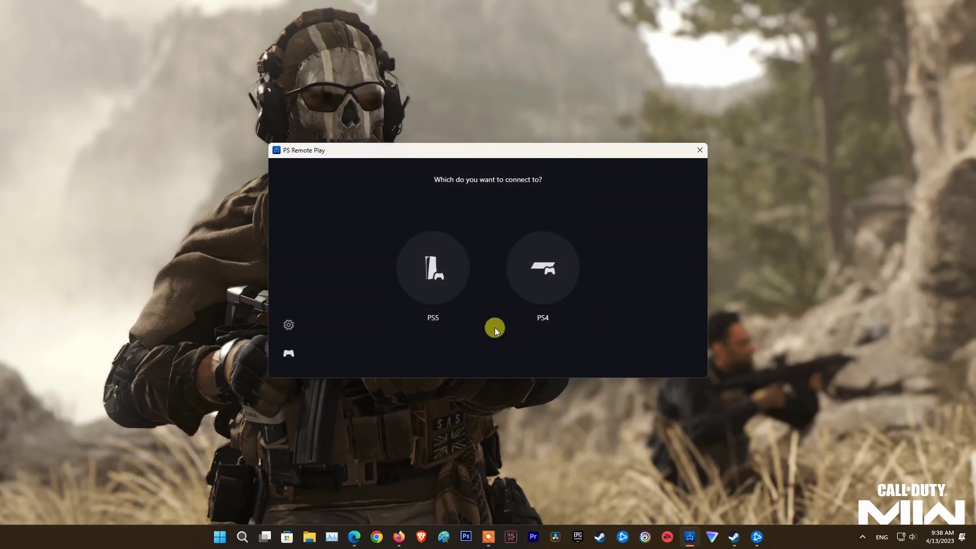
left_click(289, 326)
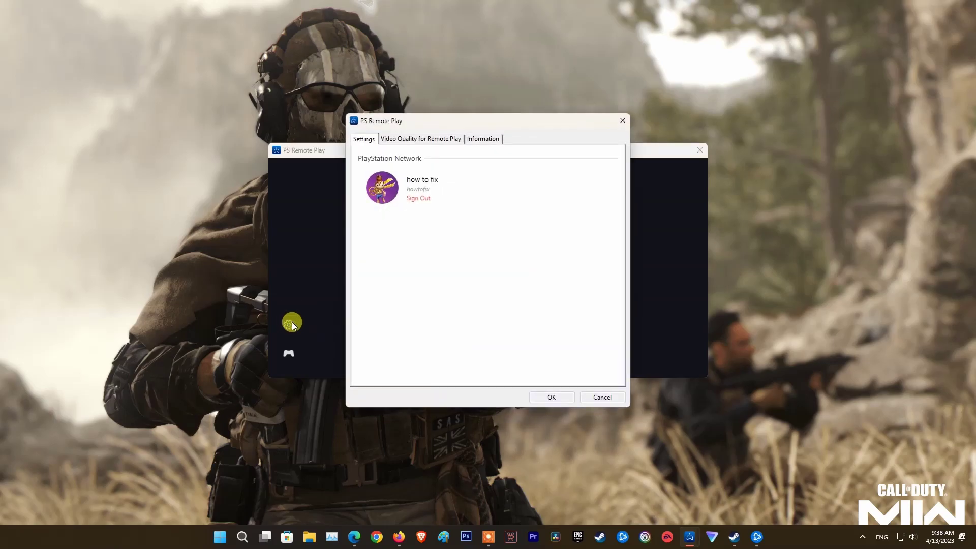
left_click(427, 143)
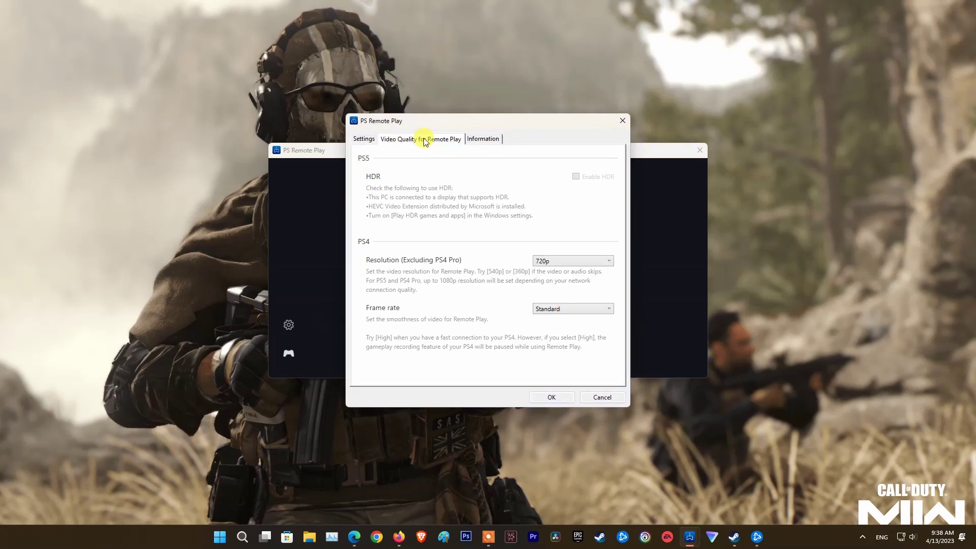
left_click(588, 260)
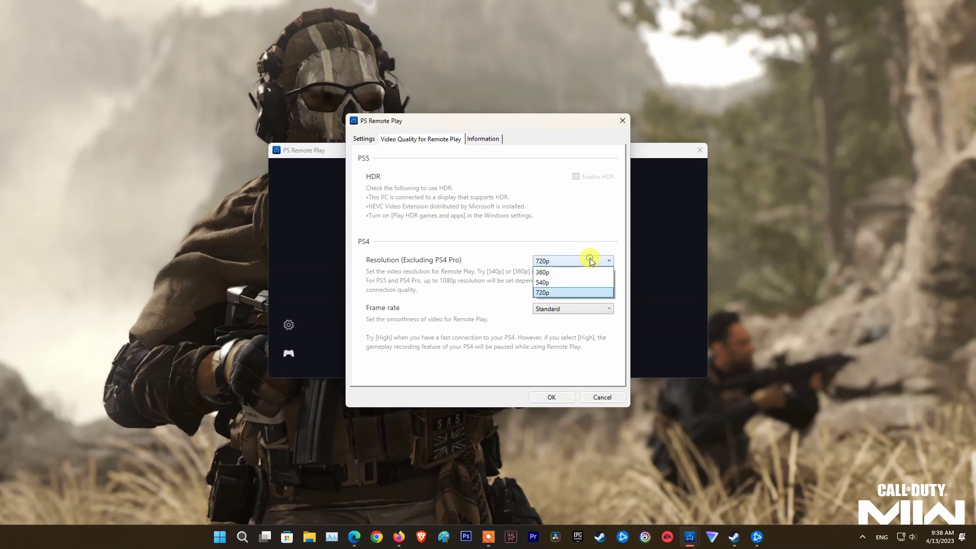
left_click(555, 292)
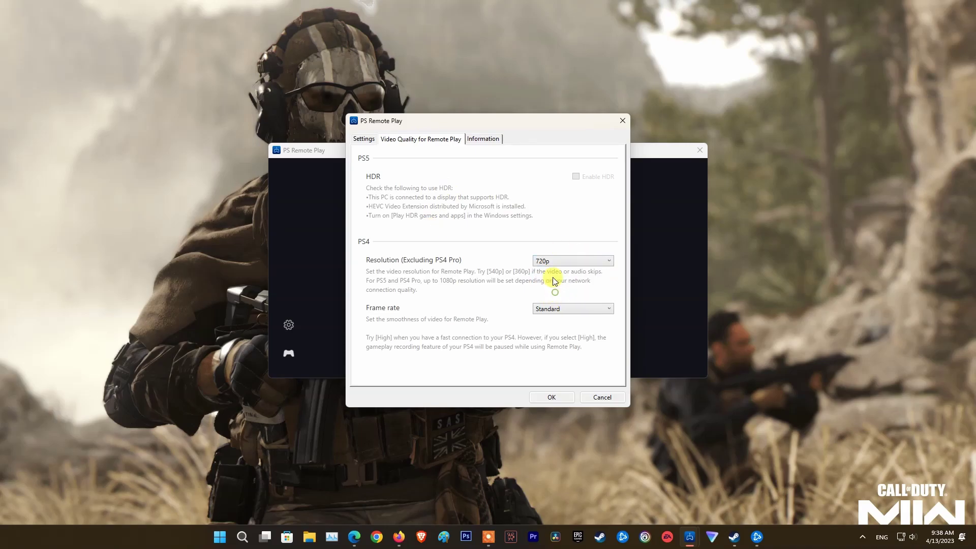
left_click(605, 309)
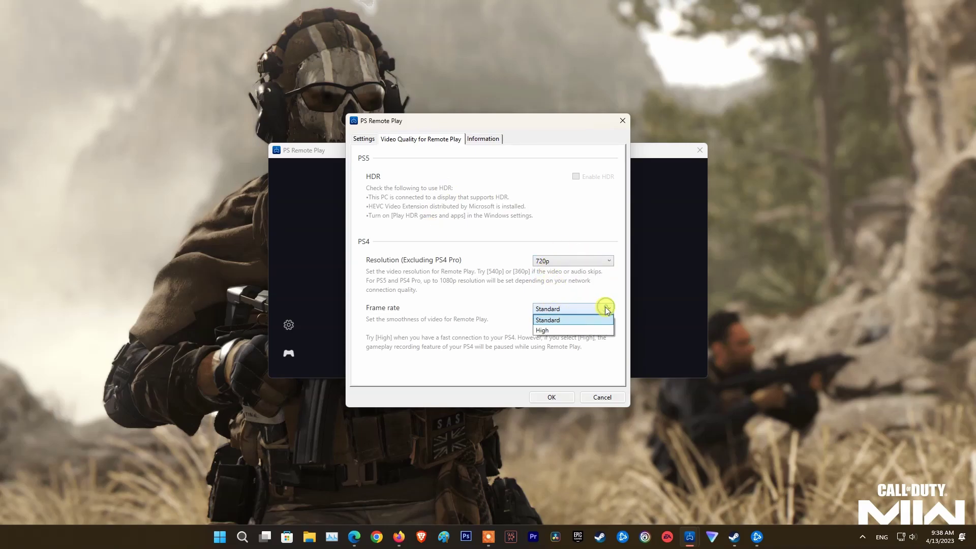
left_click(546, 322)
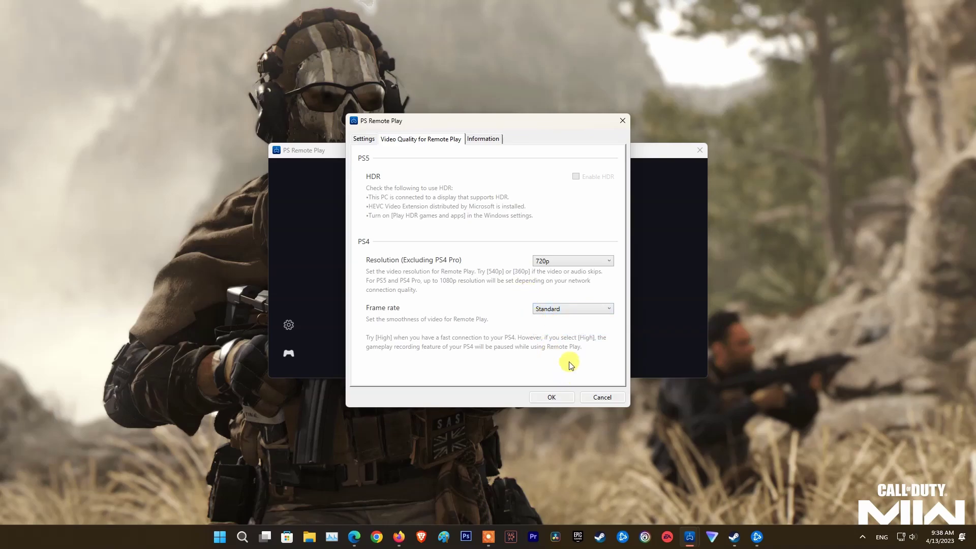
left_click(571, 398)
Connect to the PS4, then close the stream and confirm the disconnect
left_click(546, 272)
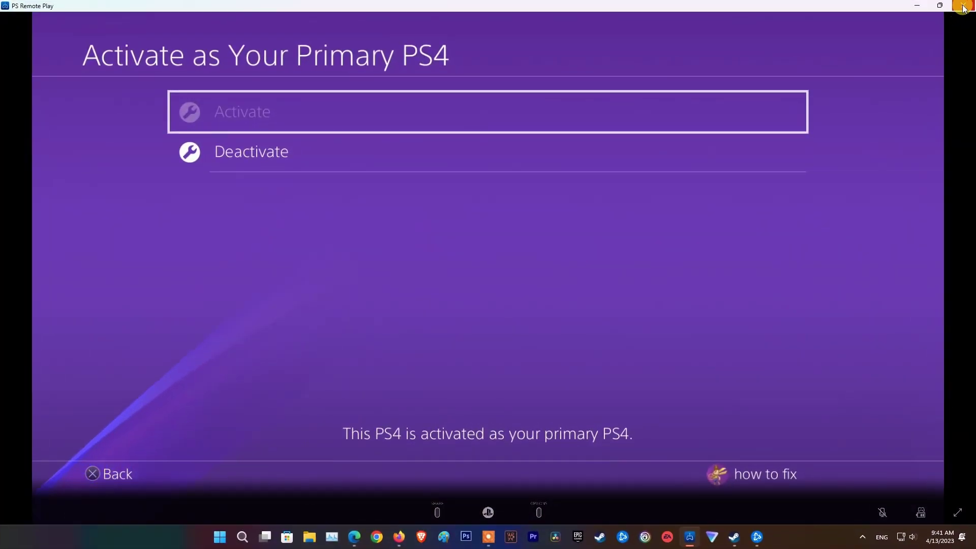
left_click(963, 6)
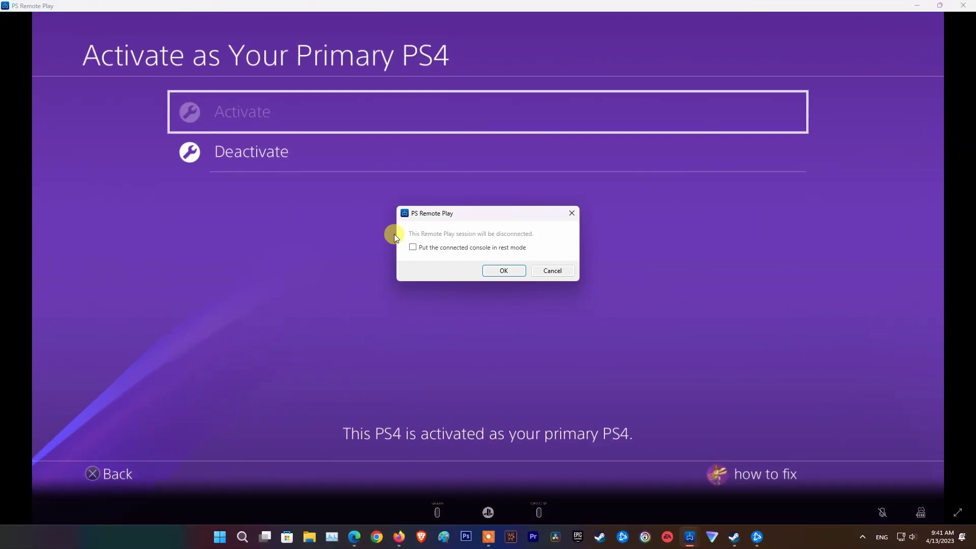
left_click(500, 271)
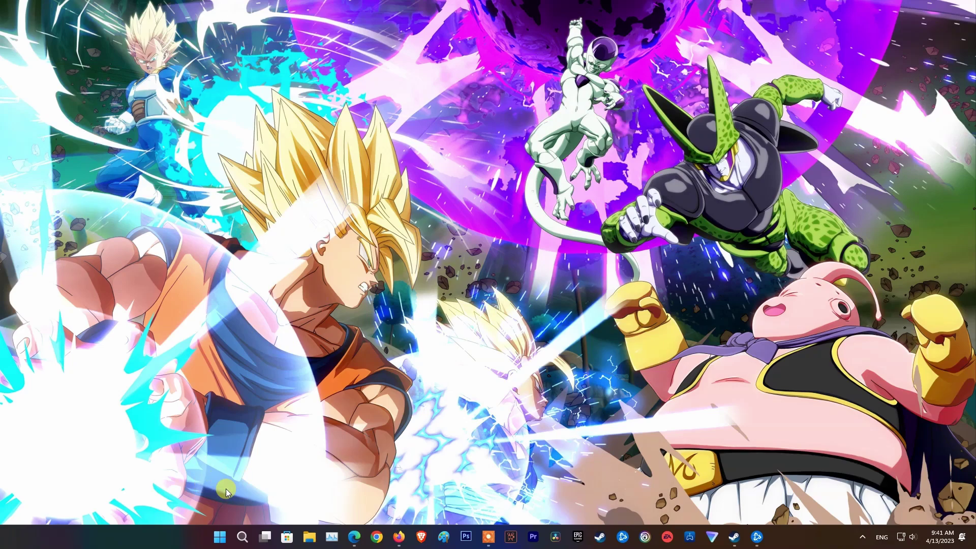
Reopen PS Remote Play and choose Link Manually for the PS4
left_click(241, 535)
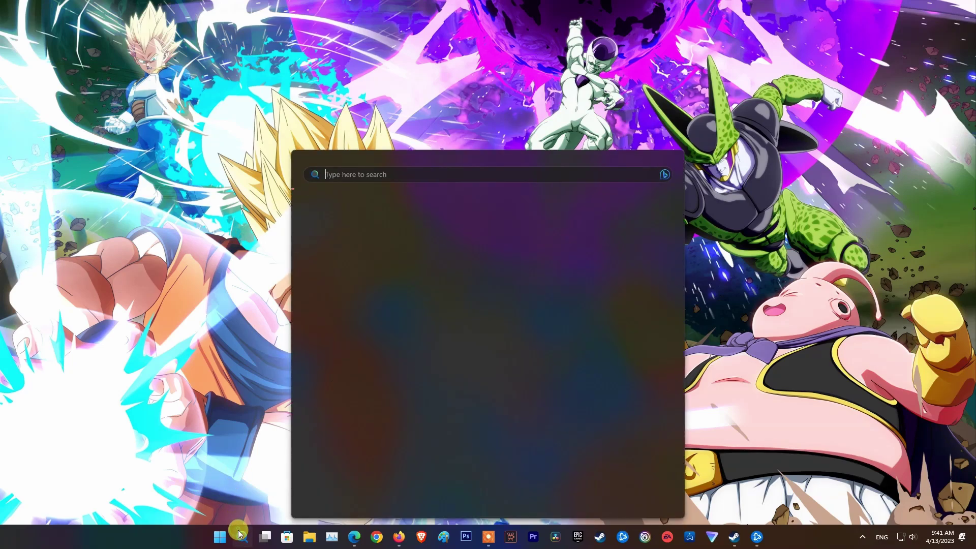
left_click(330, 220)
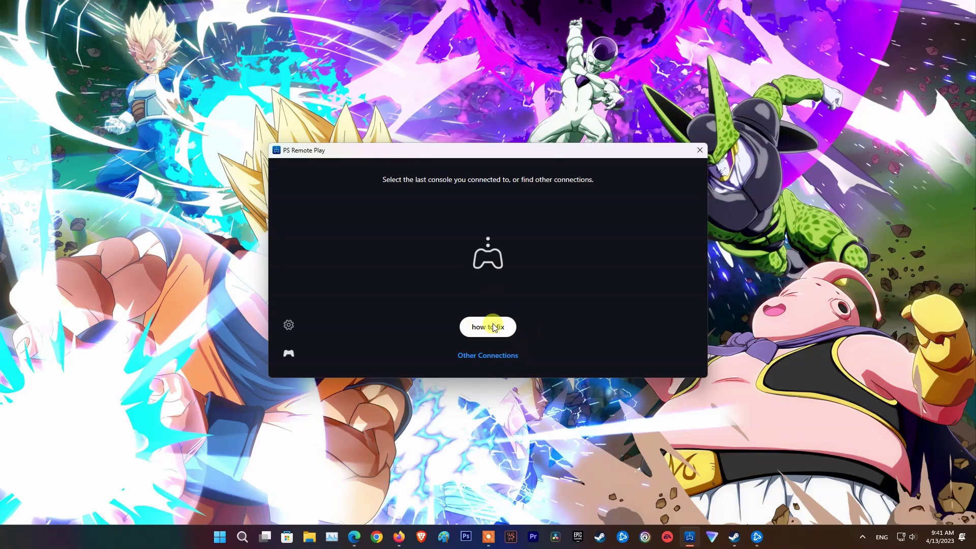
left_click(495, 327)
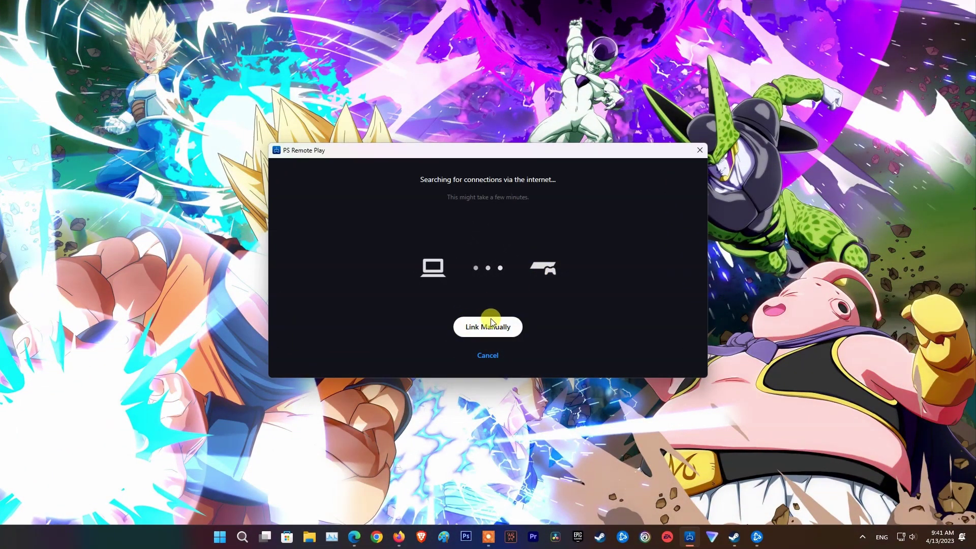
left_click(491, 328)
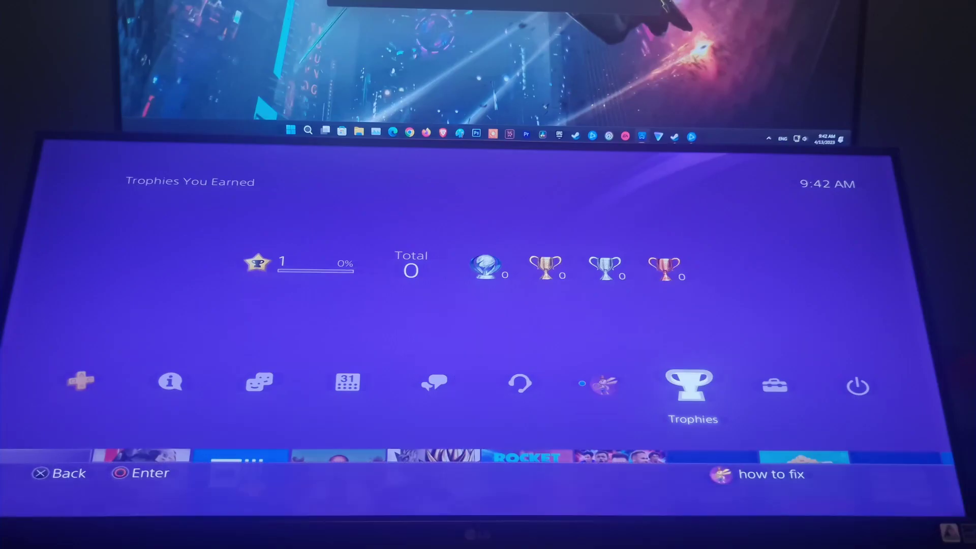
key("Right")
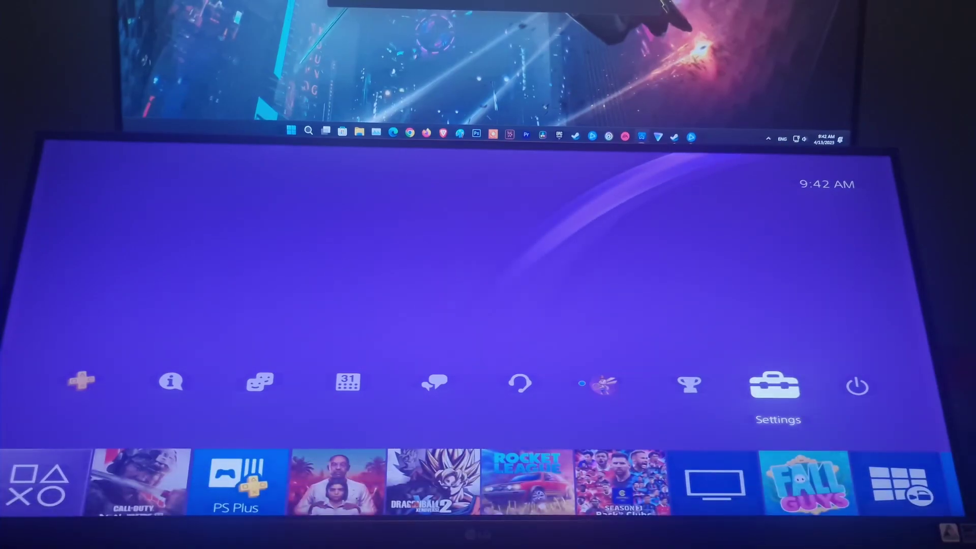
key("Return")
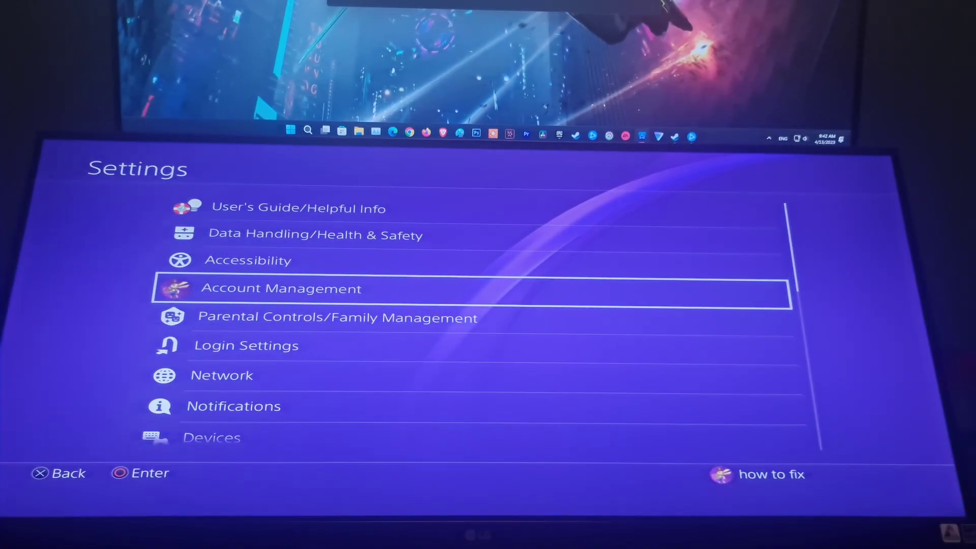
key("Down")
key("Down")
key("Down")
key("Down")
key("Down")
key("Down")
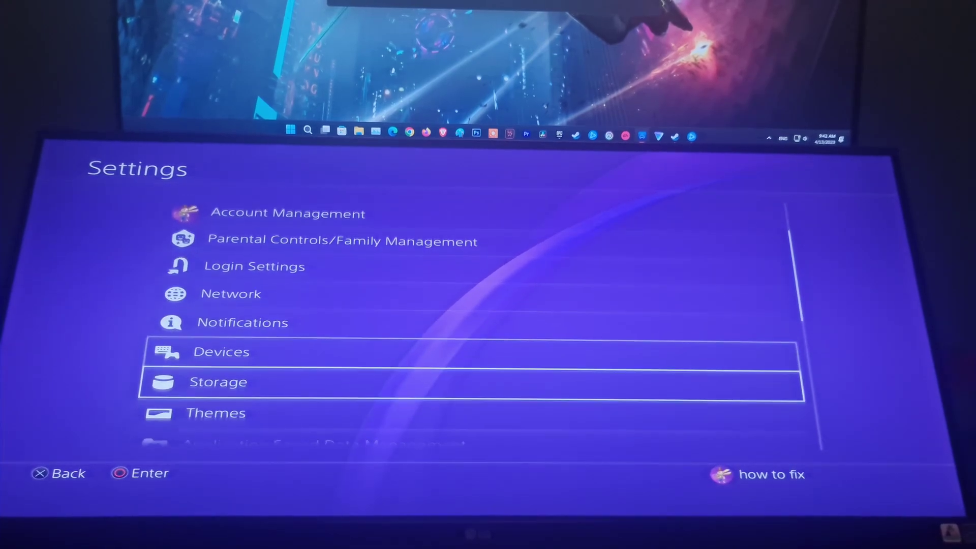
key("Down")
key("Down")
key("Down")
key("Down")
key("Down")
key("Down")
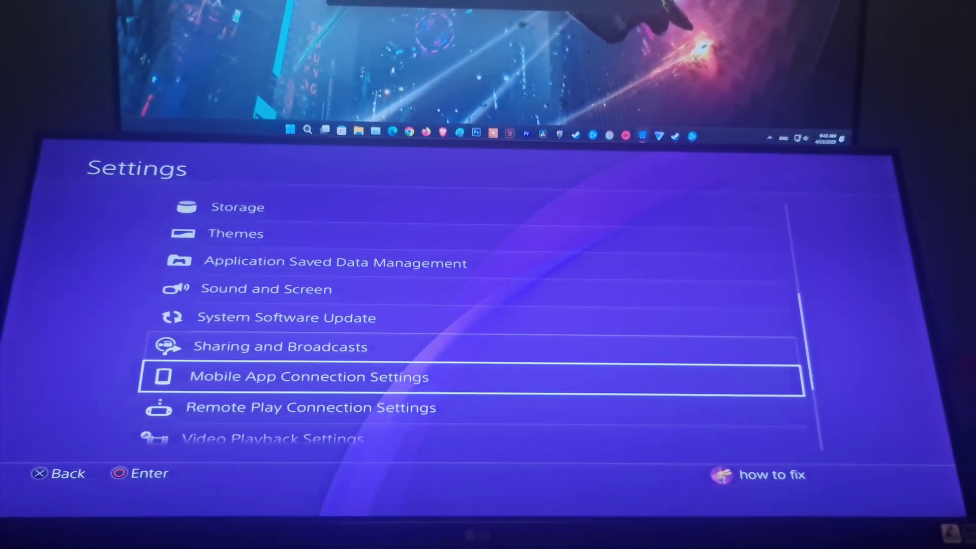
key("Down")
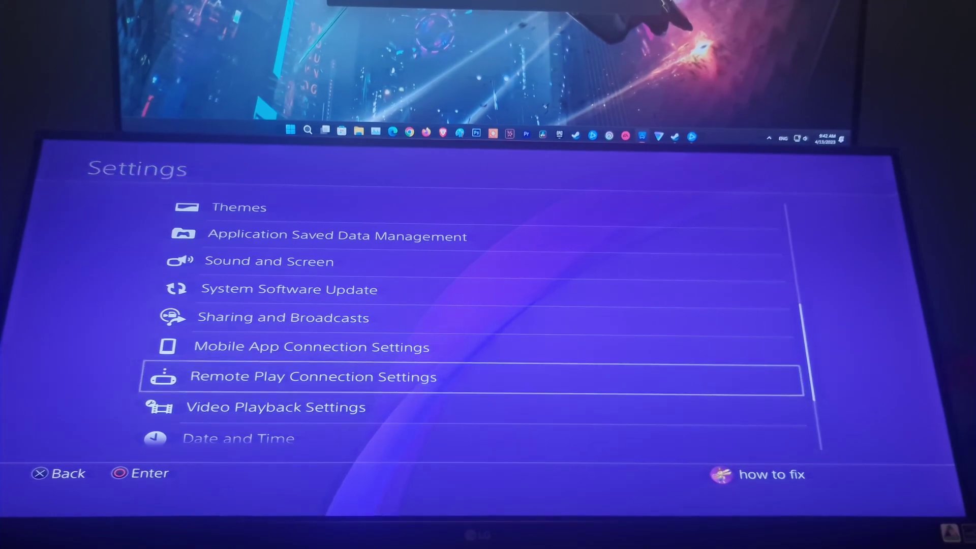
key("Return")
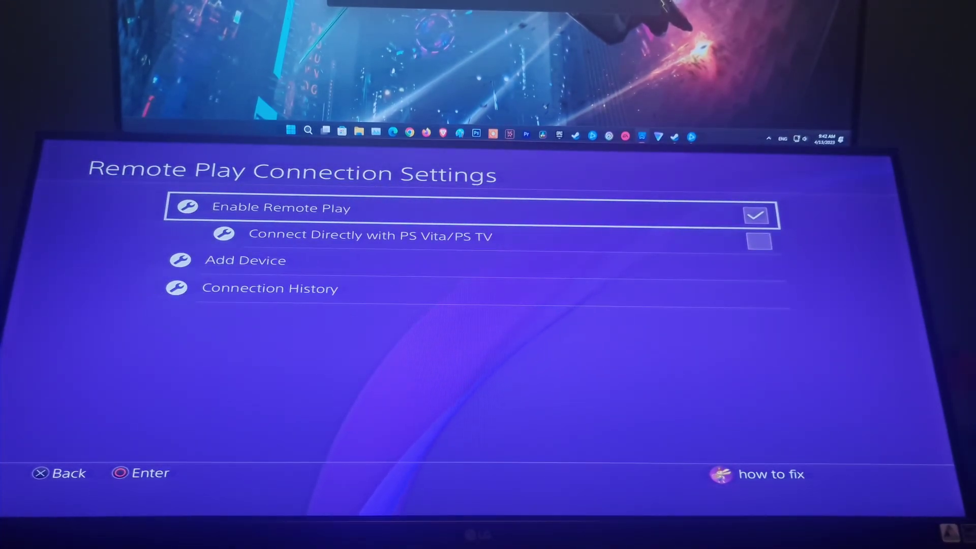
key("Down")
key("Down")
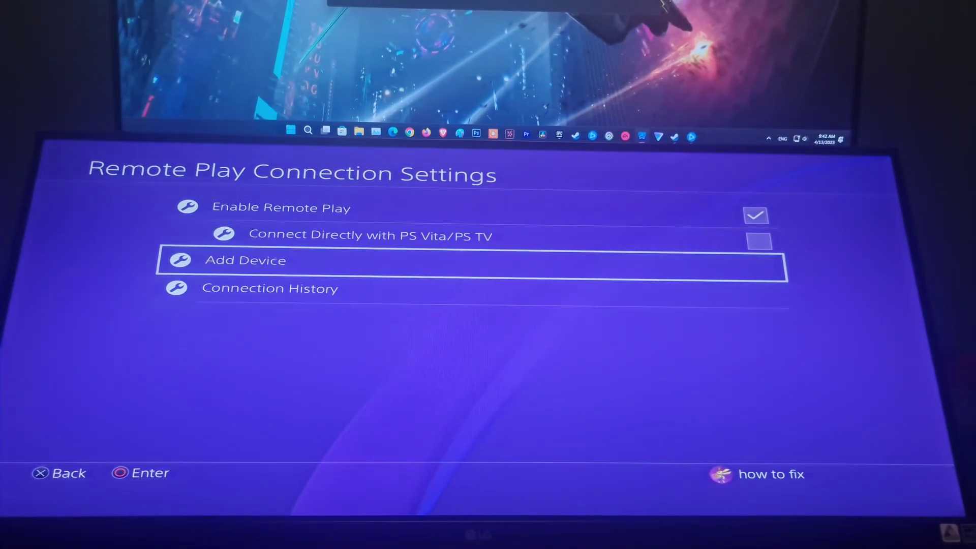
key("Return")
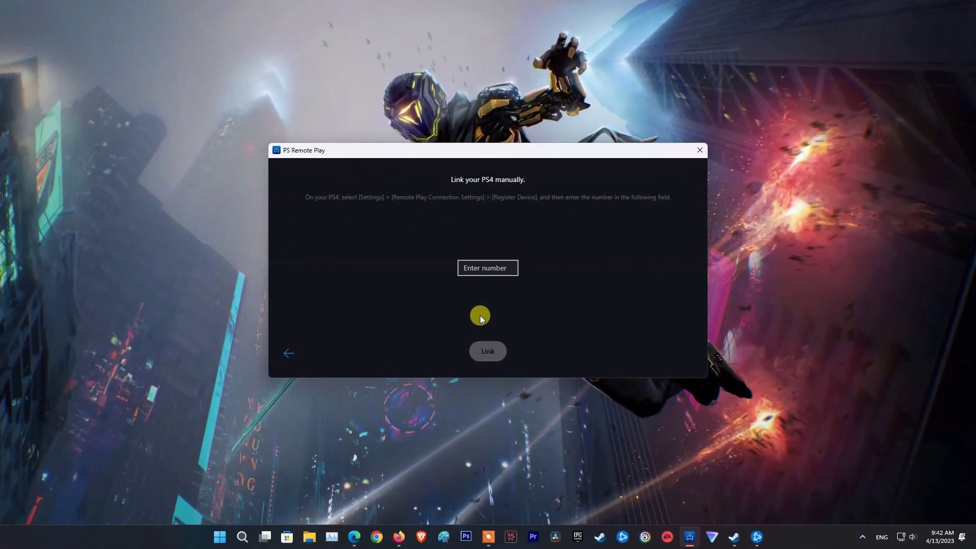
type("779")
type("02")
type("930")
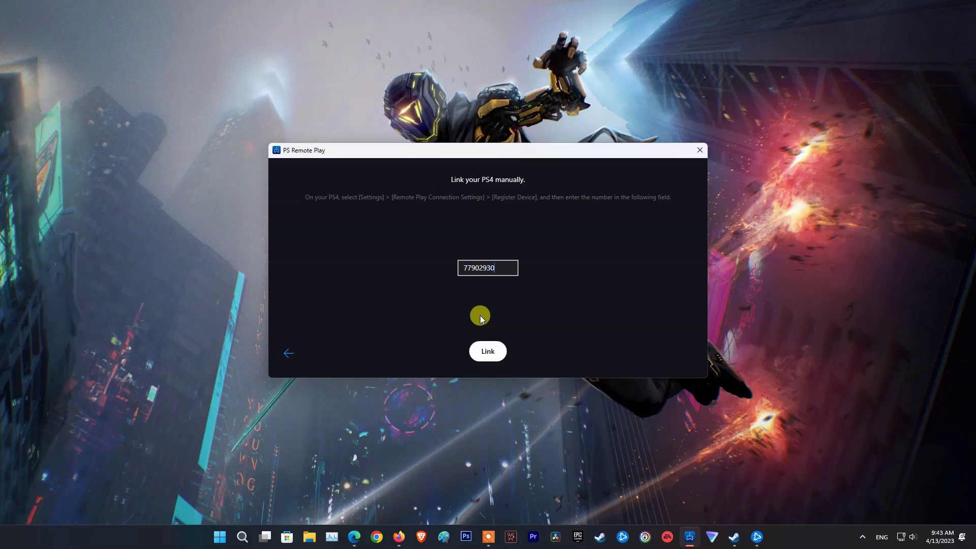
Link the PS4 in PS Remote Play using pairing number 7790 2930
left_click(493, 355)
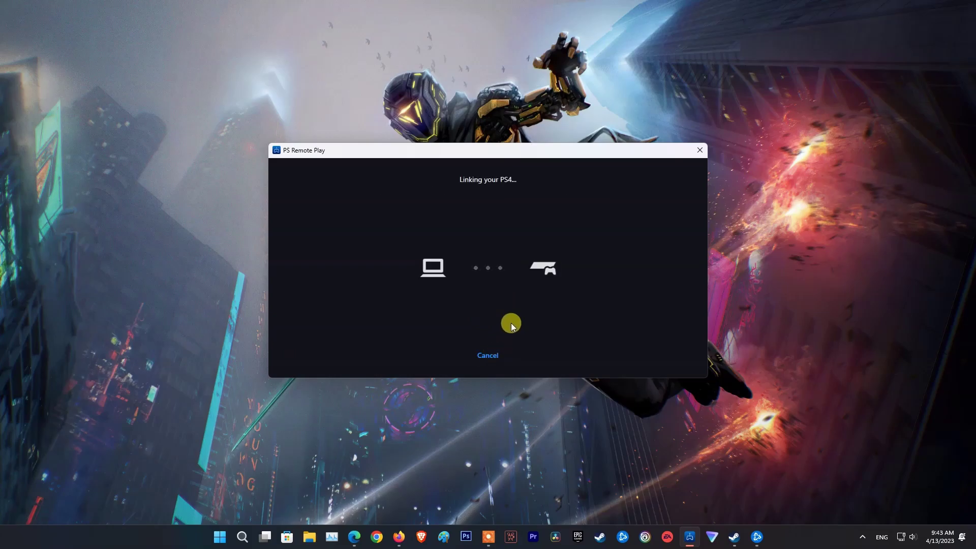